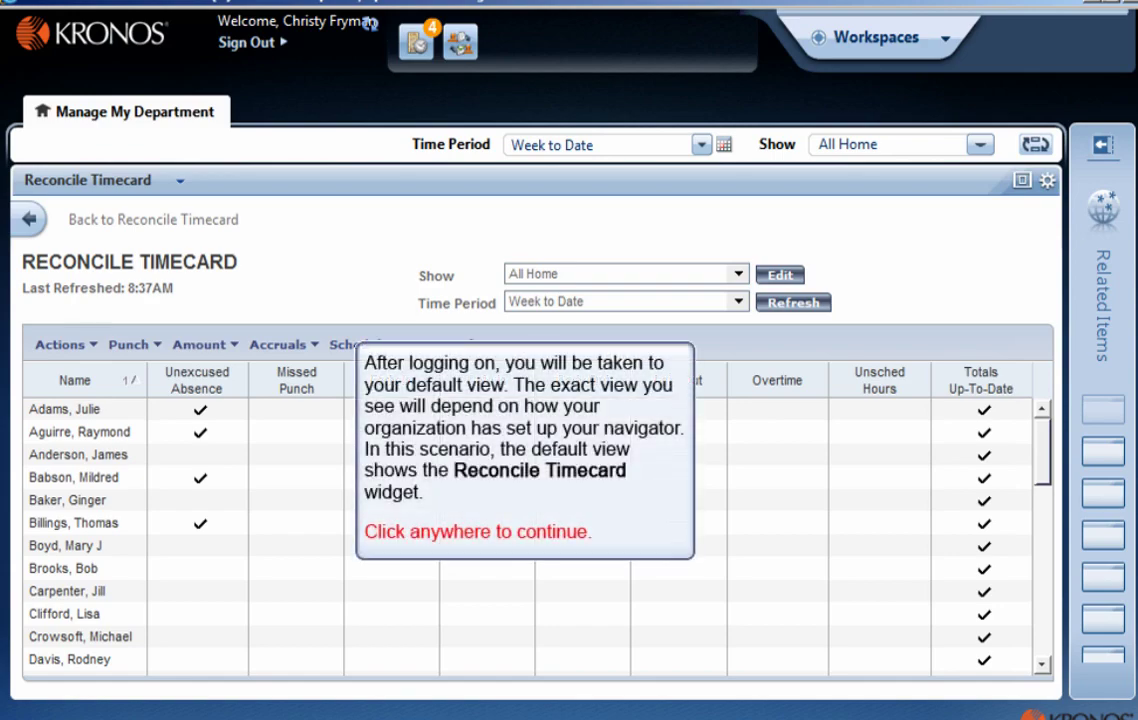
Get past the tutorial introduction and set the Reconcile Timecard Time Period to Previous Pay Period
left_click(300, 628)
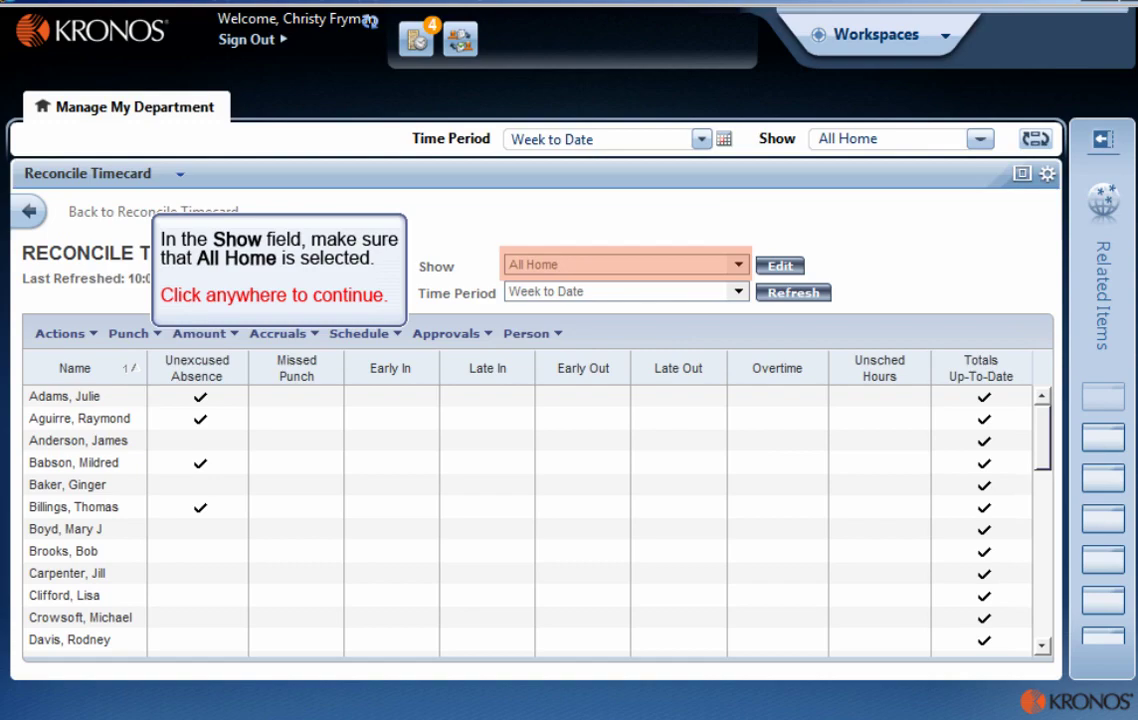
left_click(737, 273)
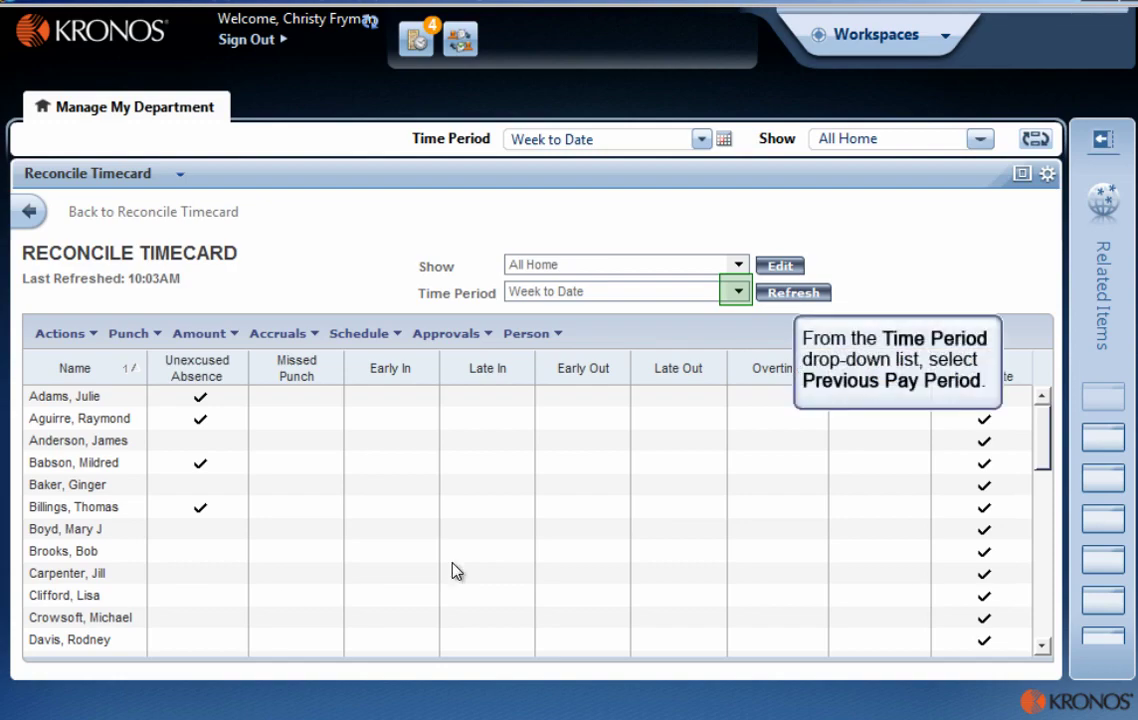
left_click(740, 292)
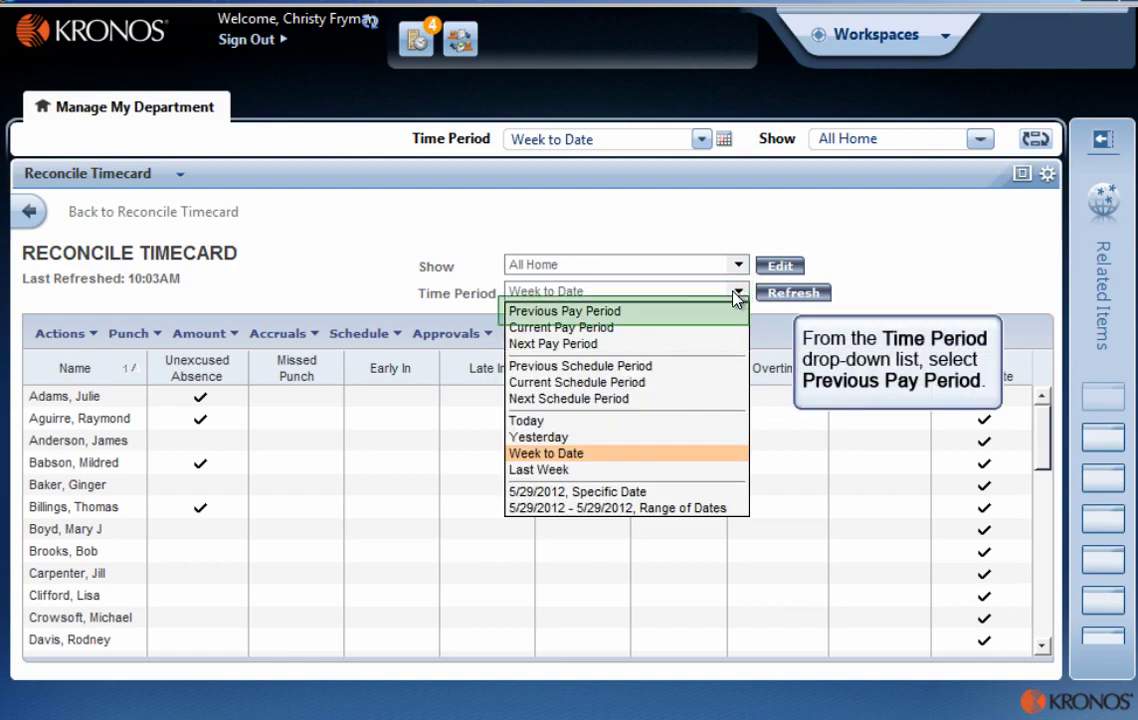
left_click(620, 316)
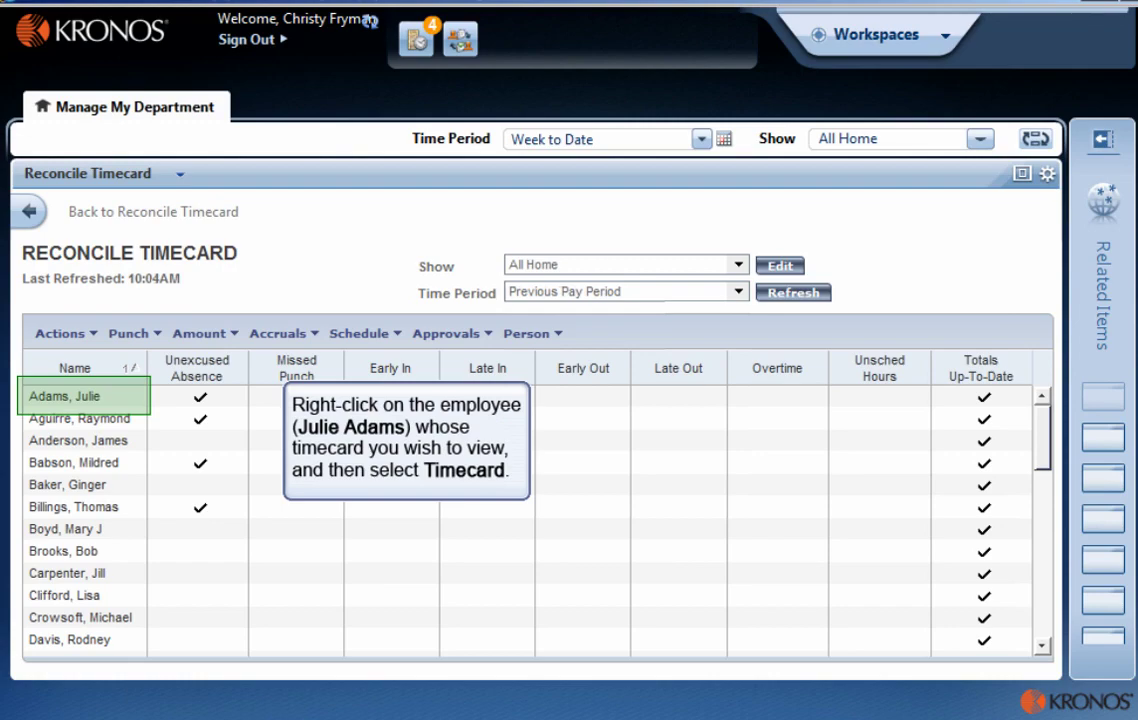
Open the first employee's timecard from the row's context menu, then continue to the next lesson
right_click(100, 402)
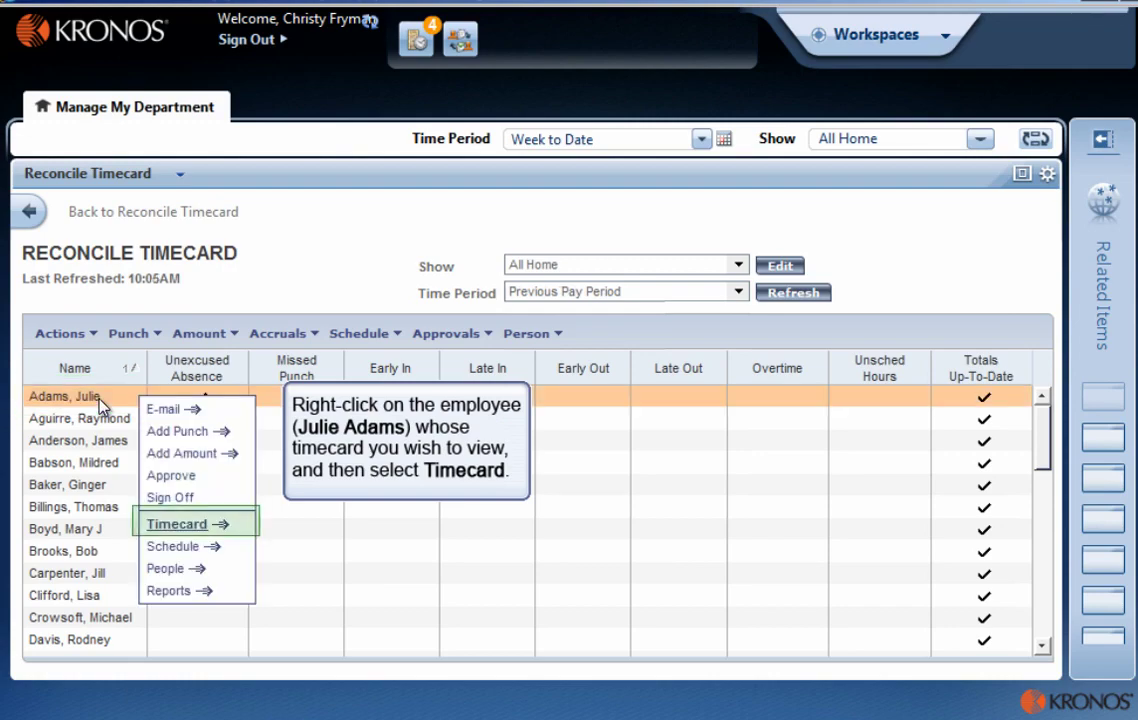
left_click(222, 452)
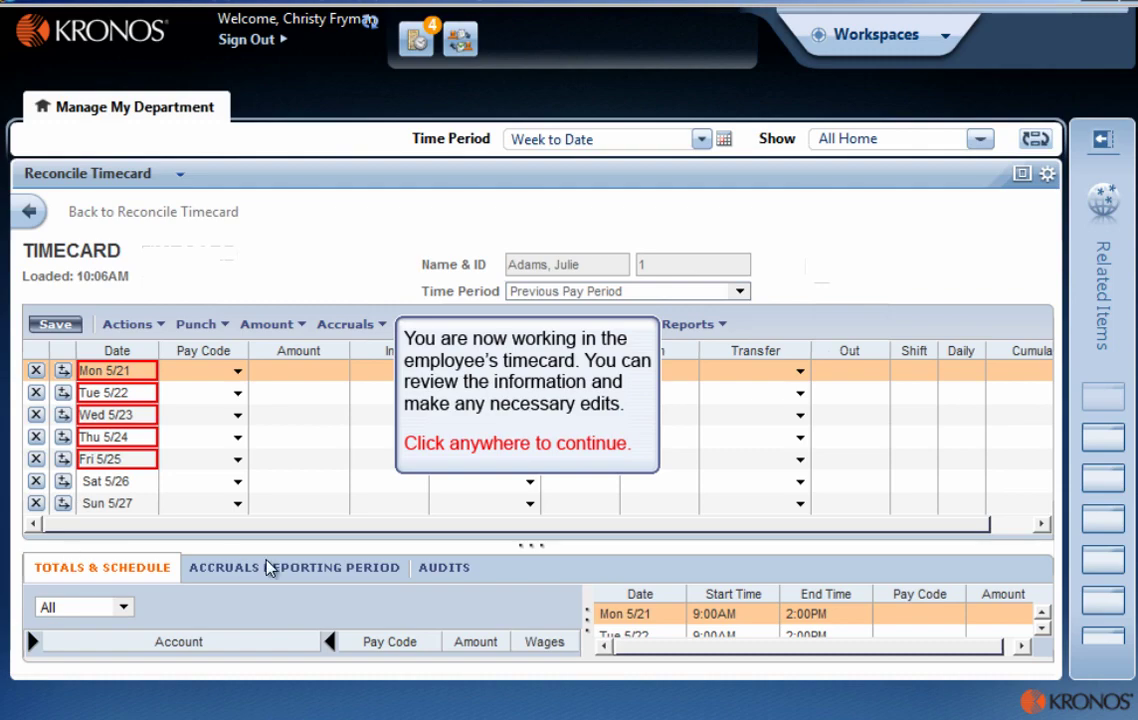
left_click(548, 522)
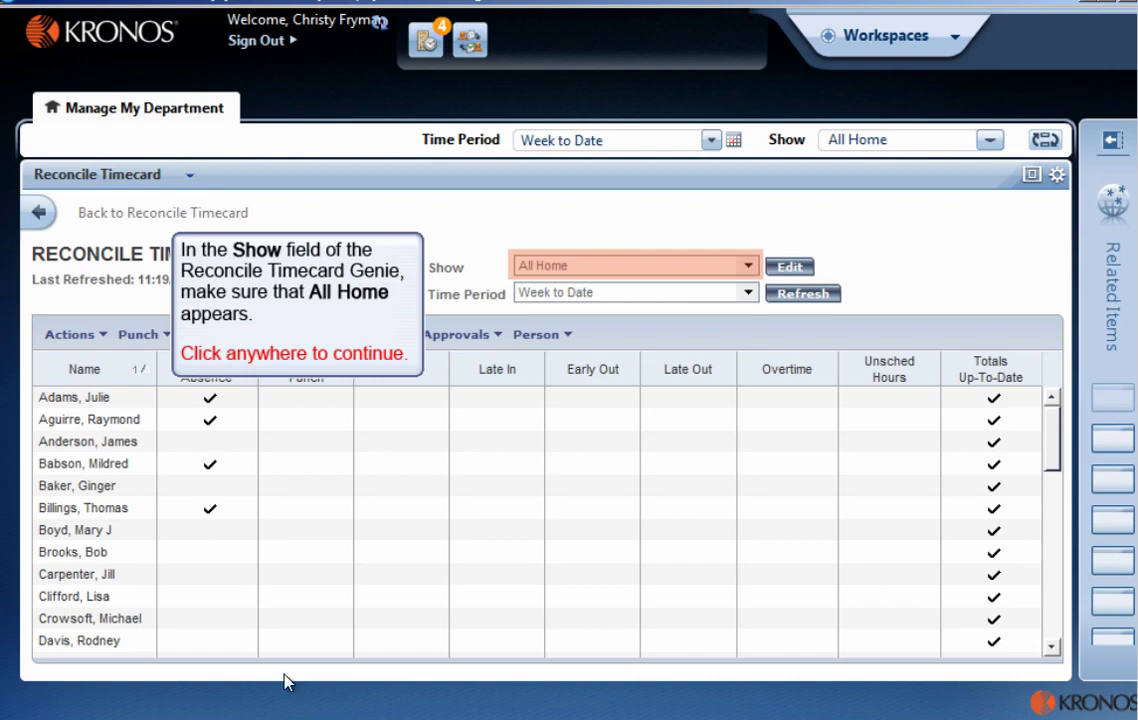
Continue to the time period step and switch the Time Period drop-down to Previous Pay Period
left_click(500, 618)
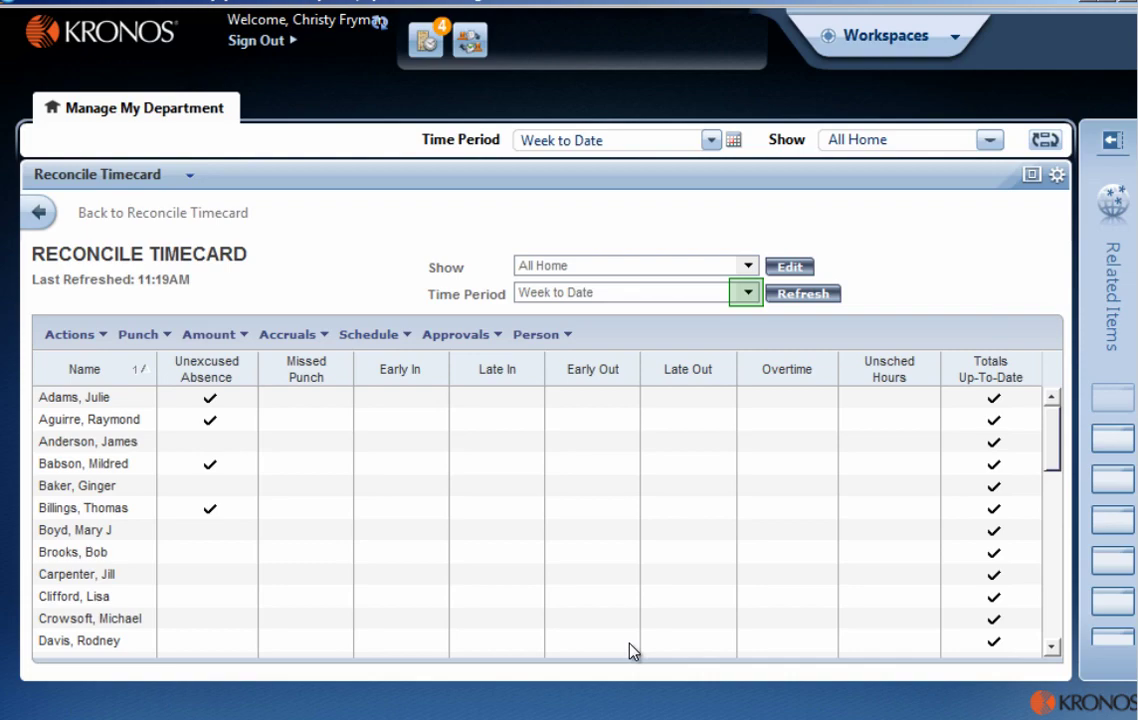
left_click(748, 293)
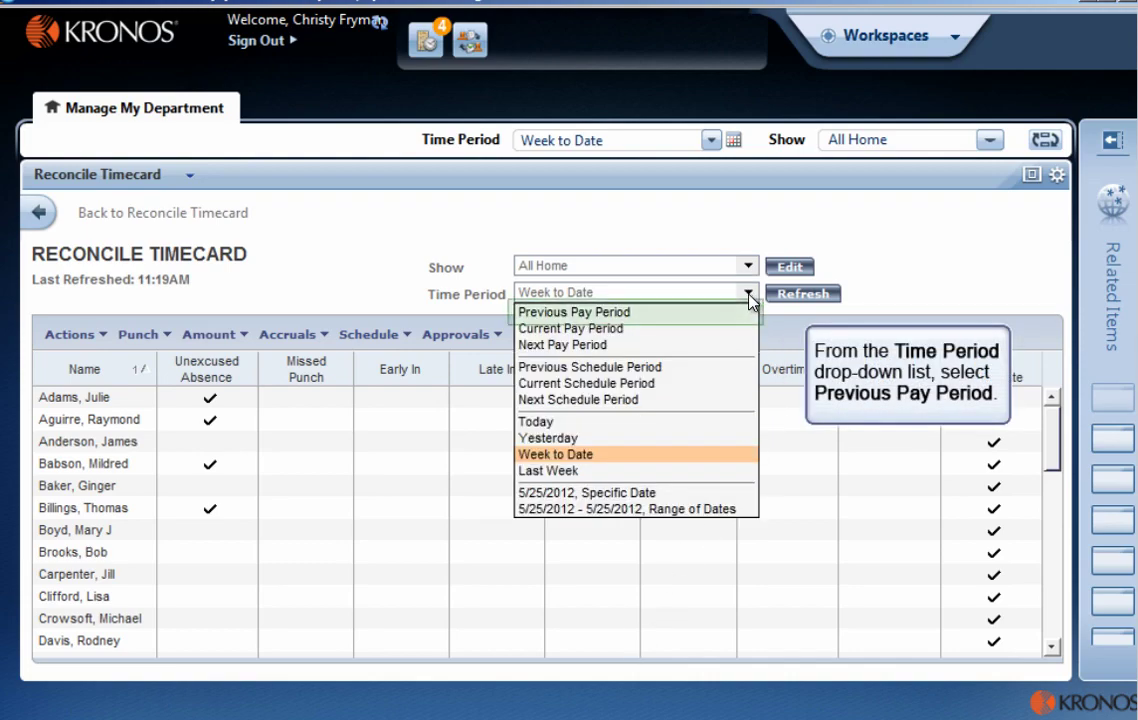
left_click(666, 317)
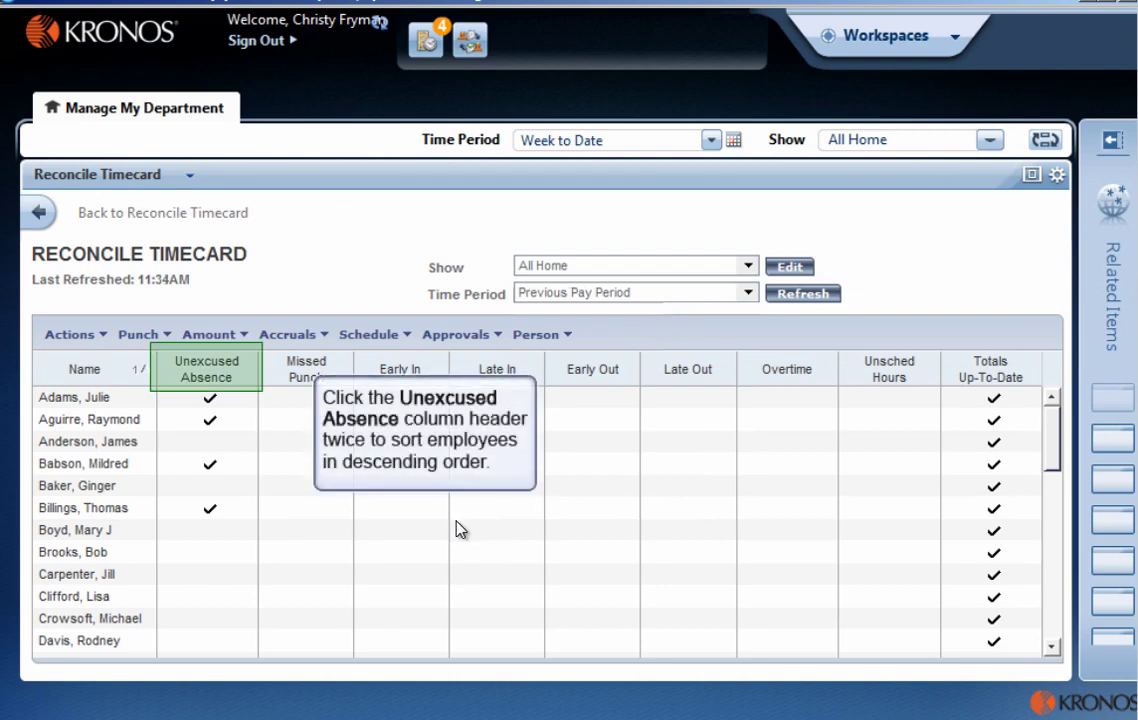
Sort by the Unexcused Absence column, descending, so the five flagged employees come first
left_click(235, 373)
left_click(235, 373)
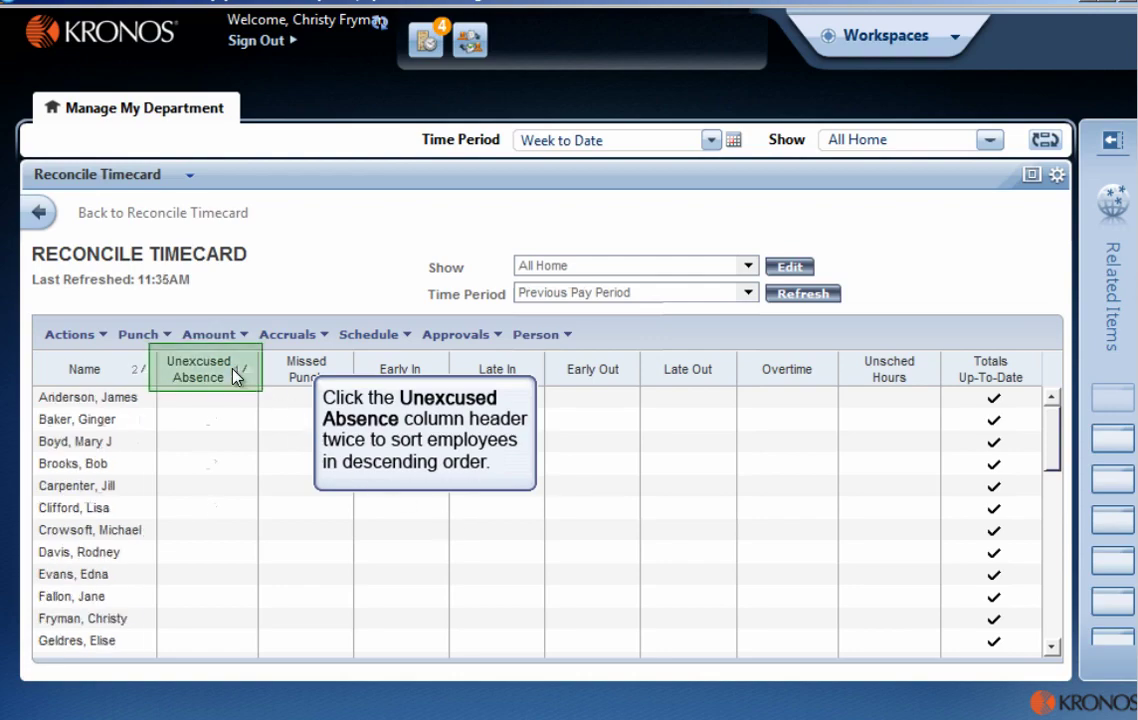
left_click(235, 373)
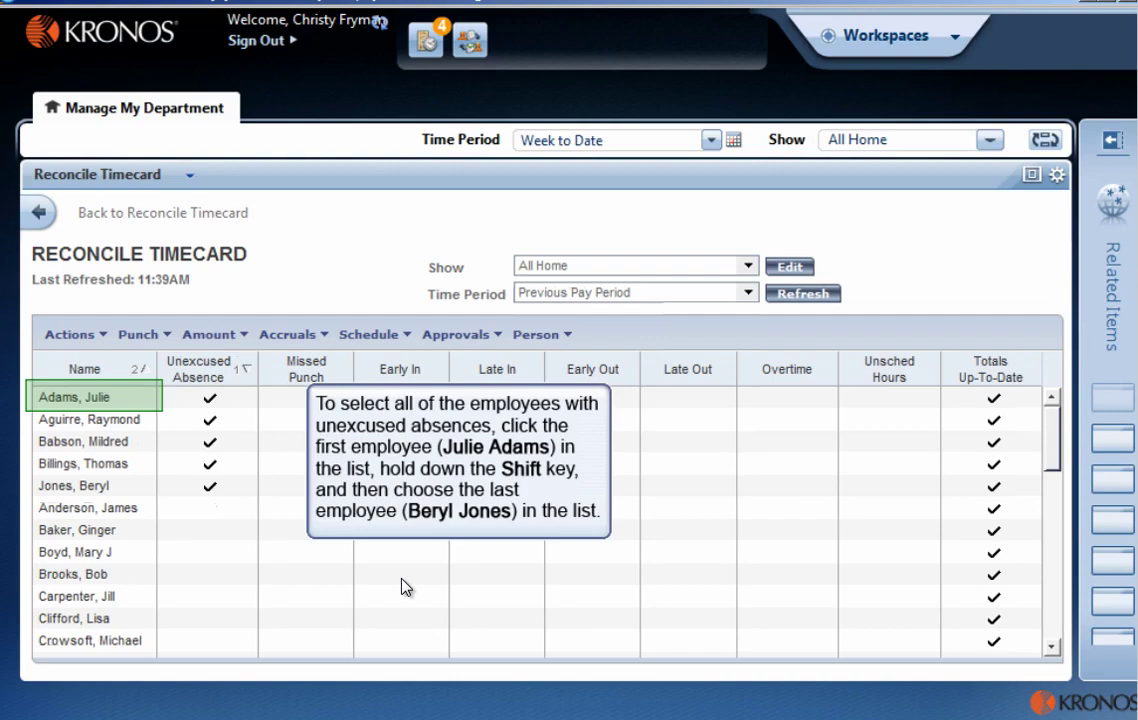
Shift-select the five employees with unexcused absences, from the first row to the fifth
left_click(118, 408)
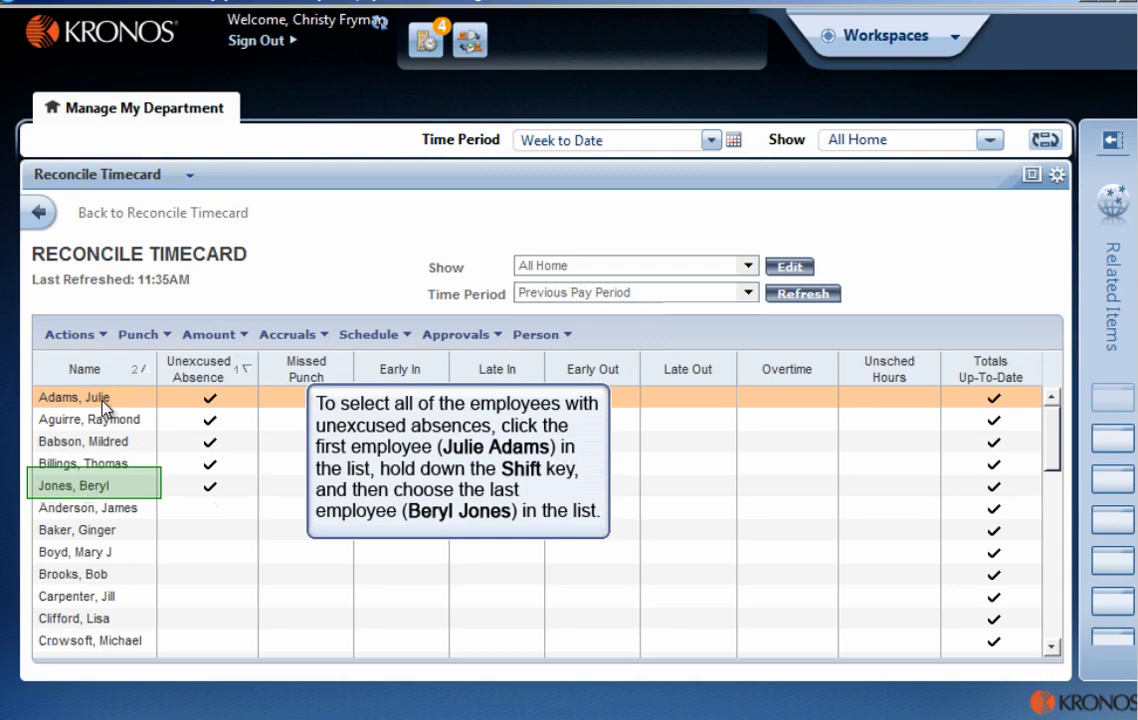
left_click(119, 492, "shift")
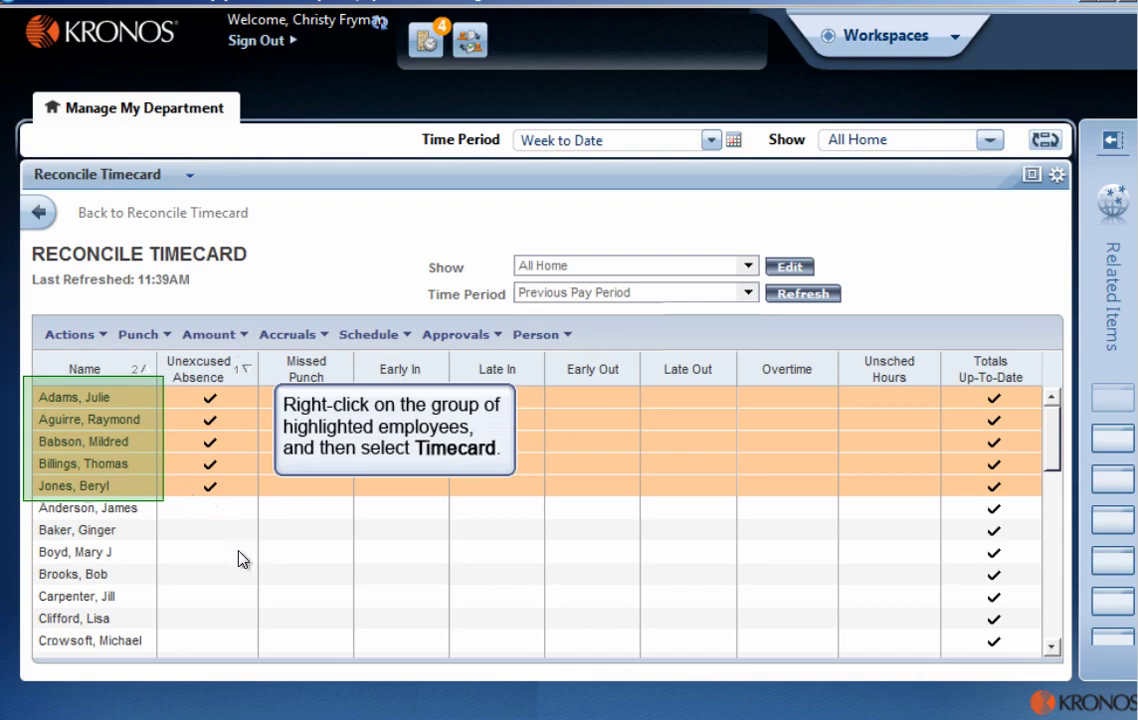
Open Timecard for all five selected employees from the context menu
right_click(130, 445)
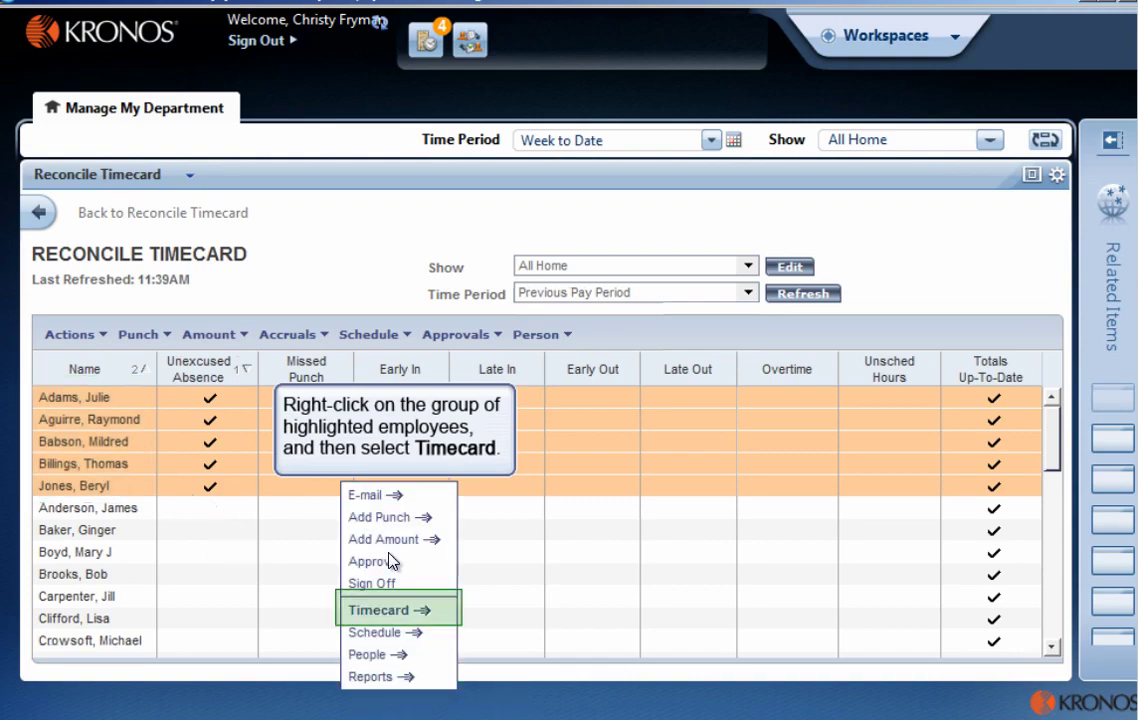
left_click(395, 612)
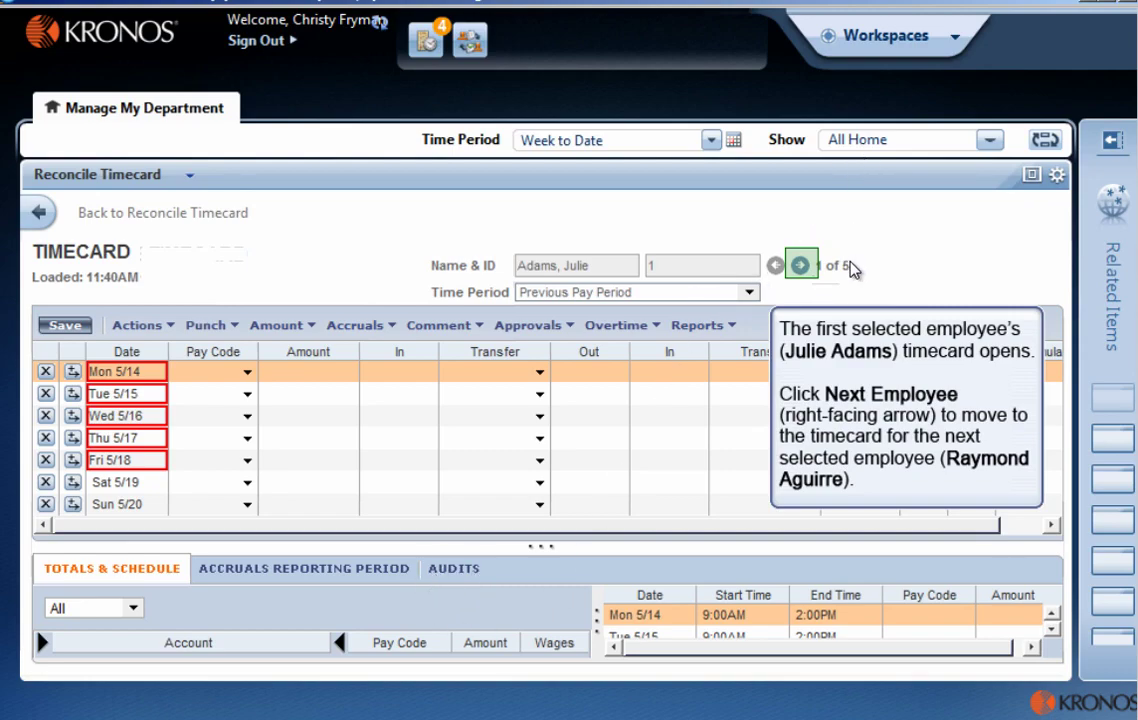
Move forward, back, then forward twice through the selected timecards to reach the third of five
left_click(801, 266)
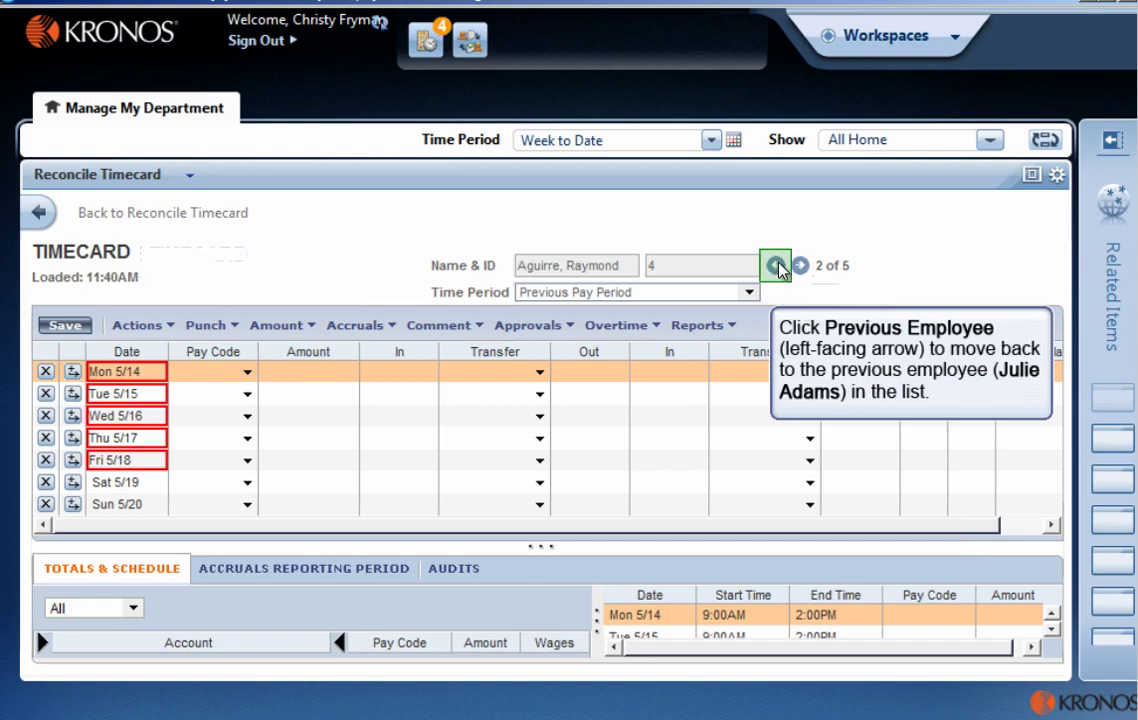
left_click(776, 266)
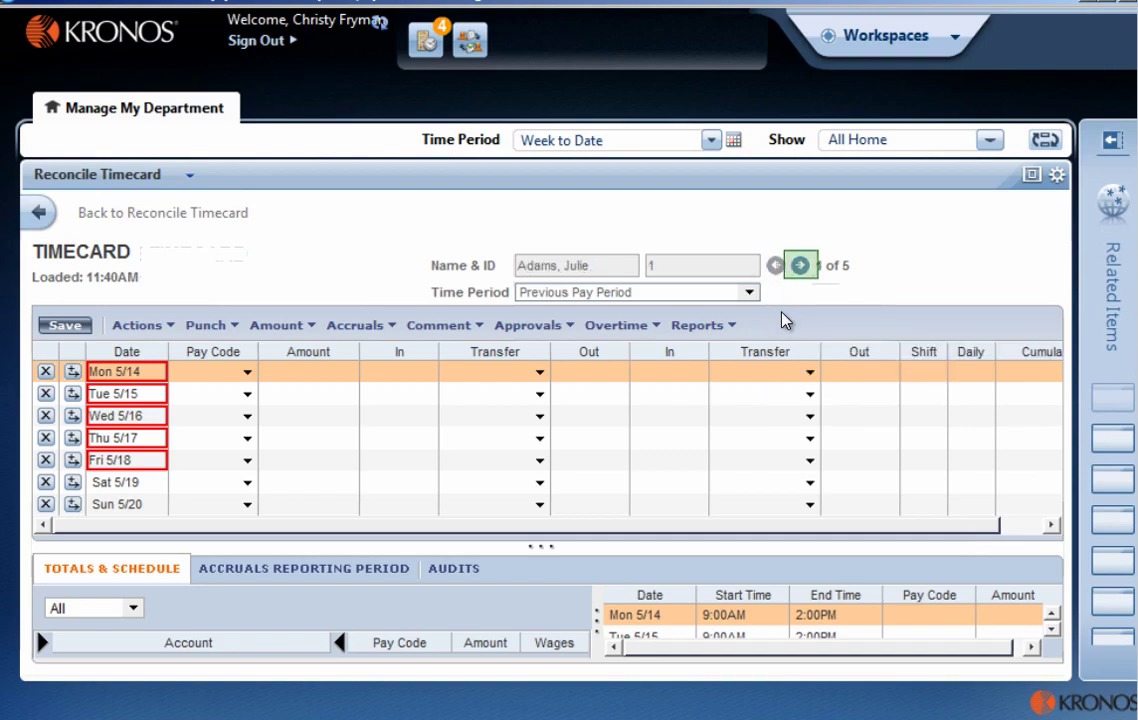
left_click(801, 266)
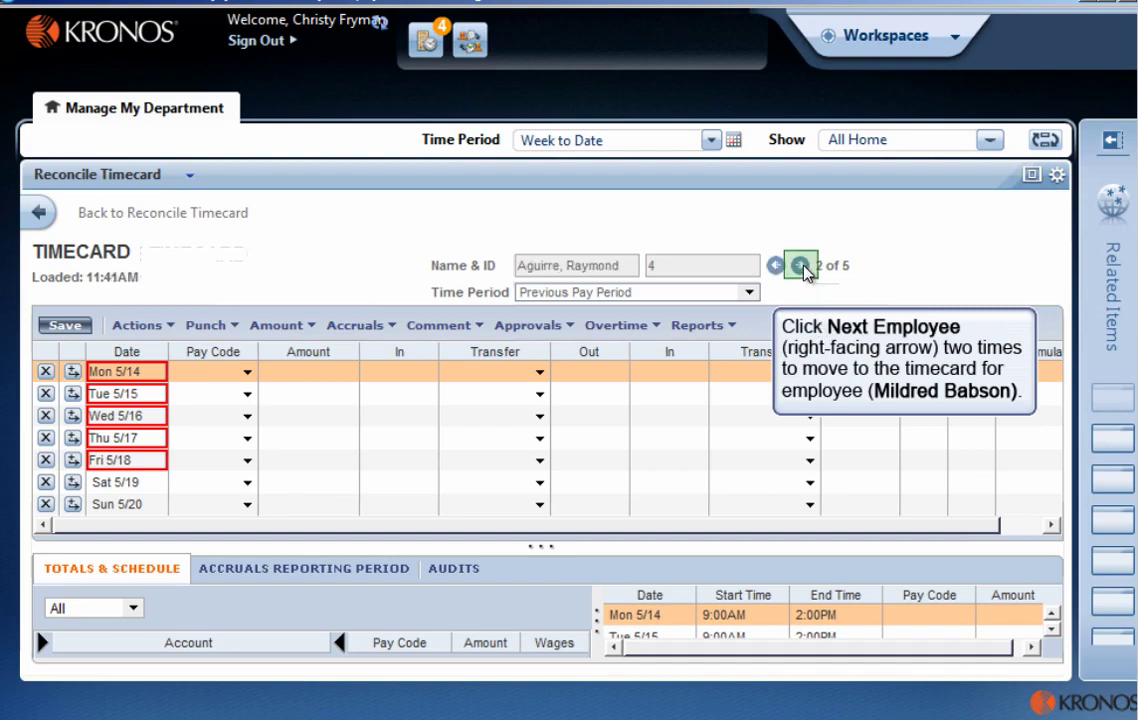
left_click(801, 266)
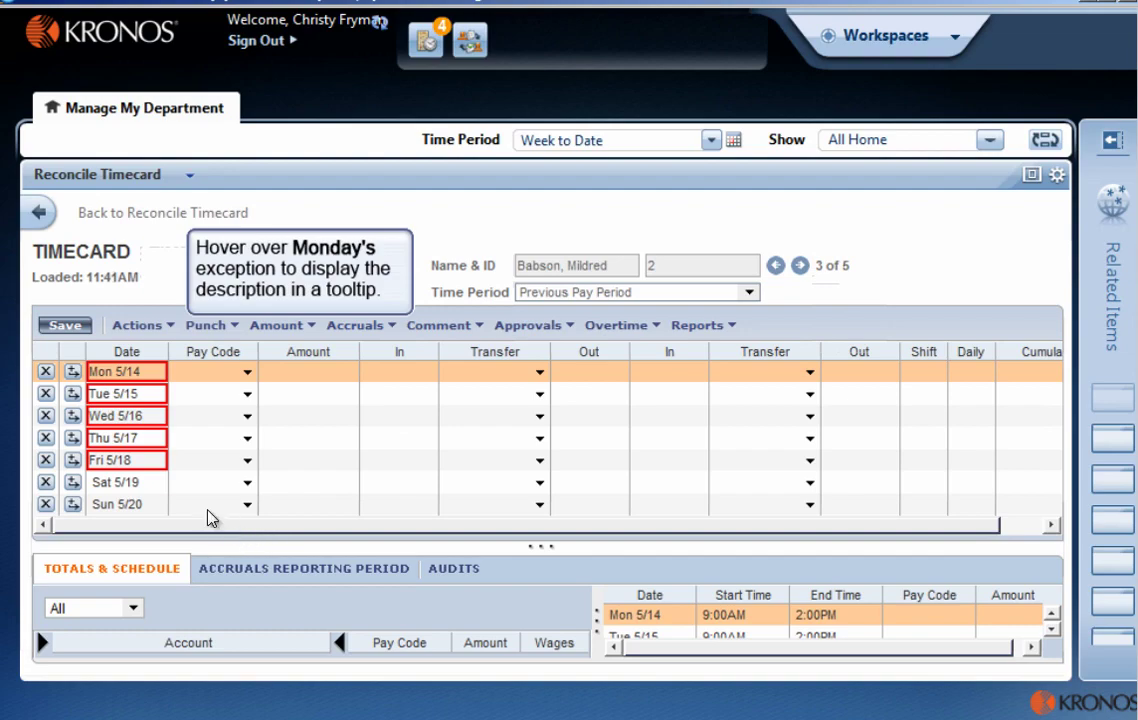
Check the tooltip on Monday's flagged date cell, then go back to the Reconcile Timecard list
mouse_move(105, 375)
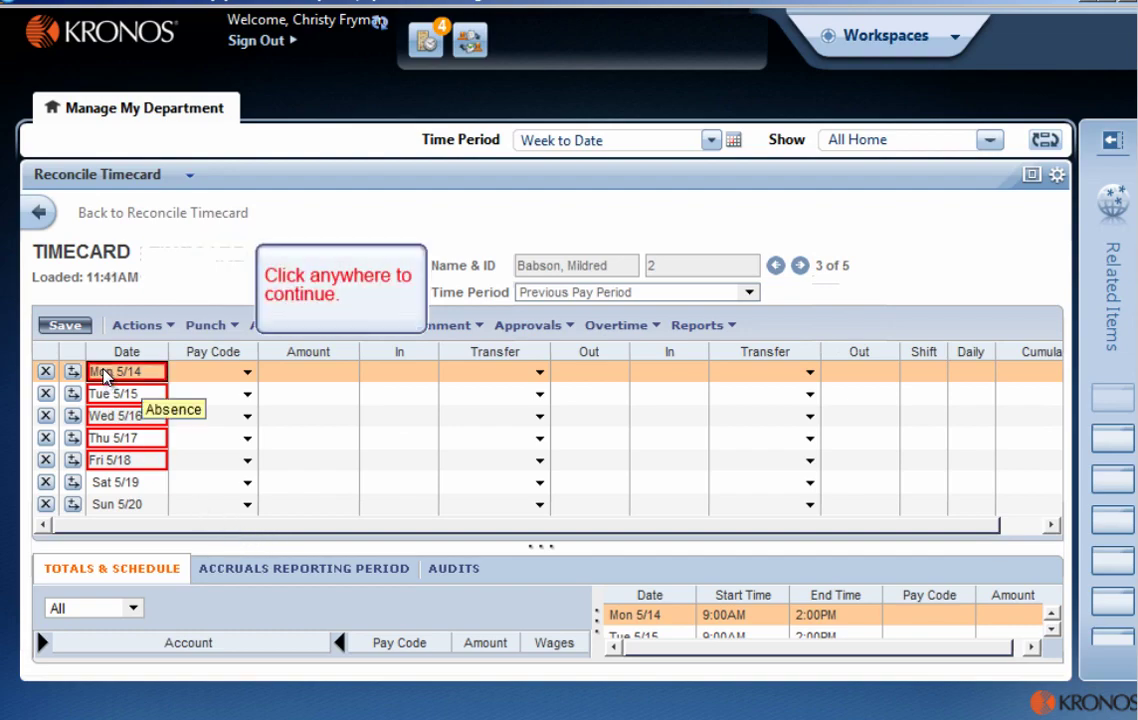
left_click(105, 375)
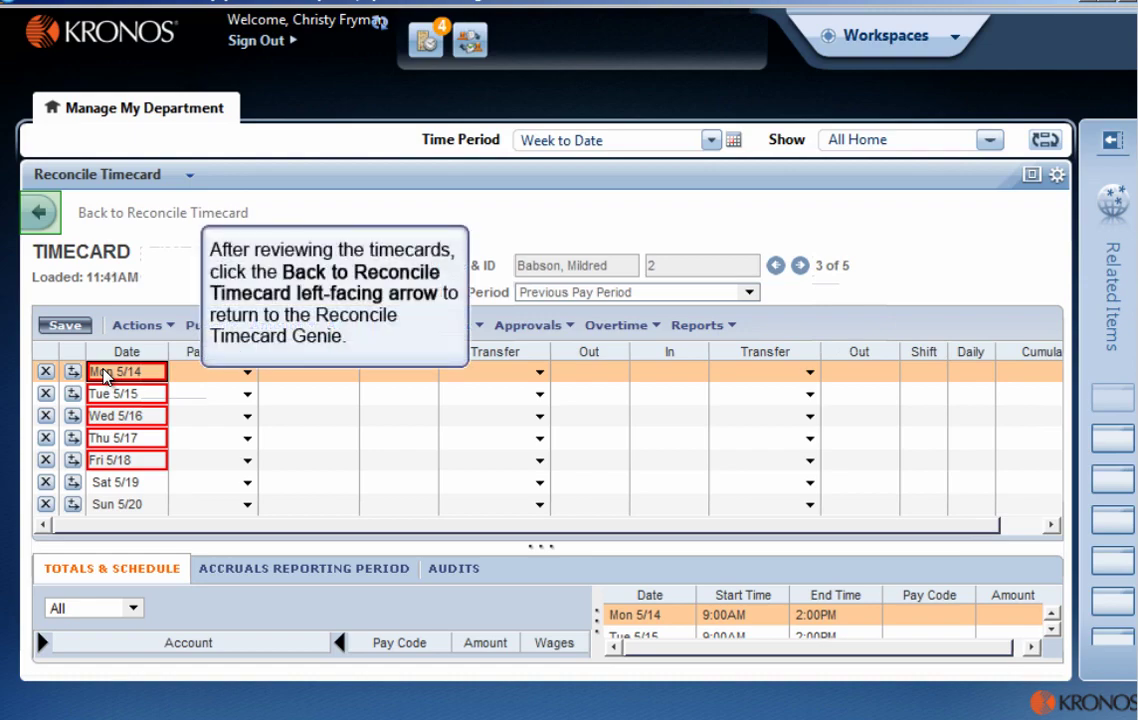
left_click(39, 212)
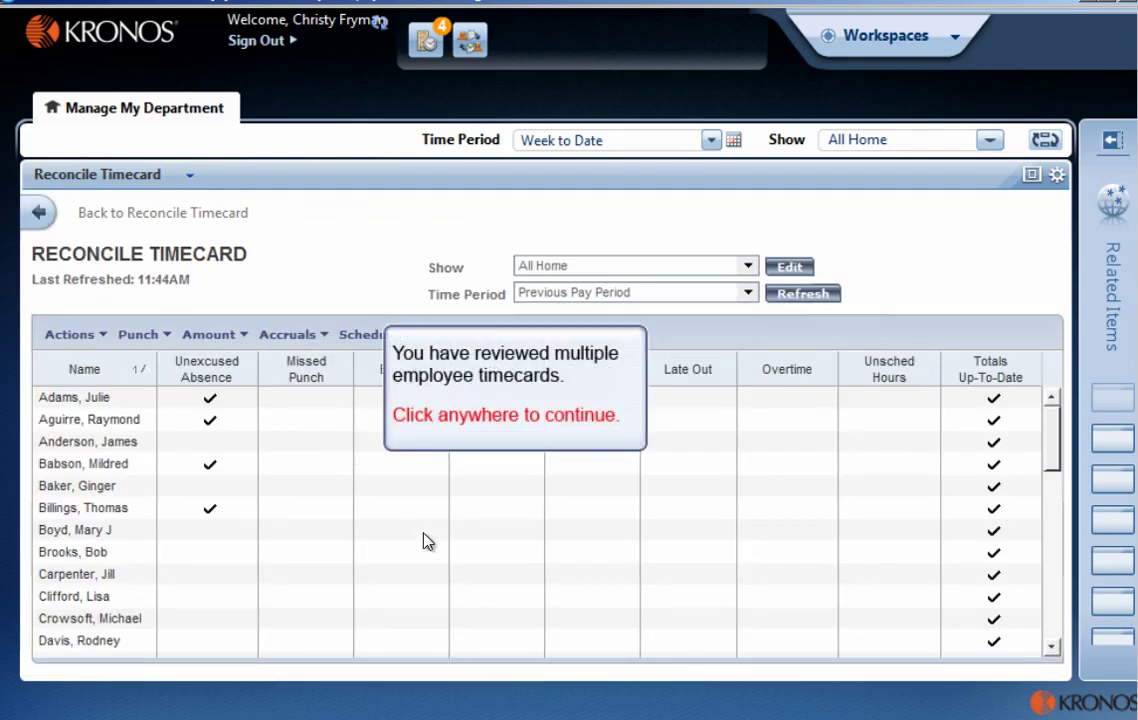
left_click(519, 574)
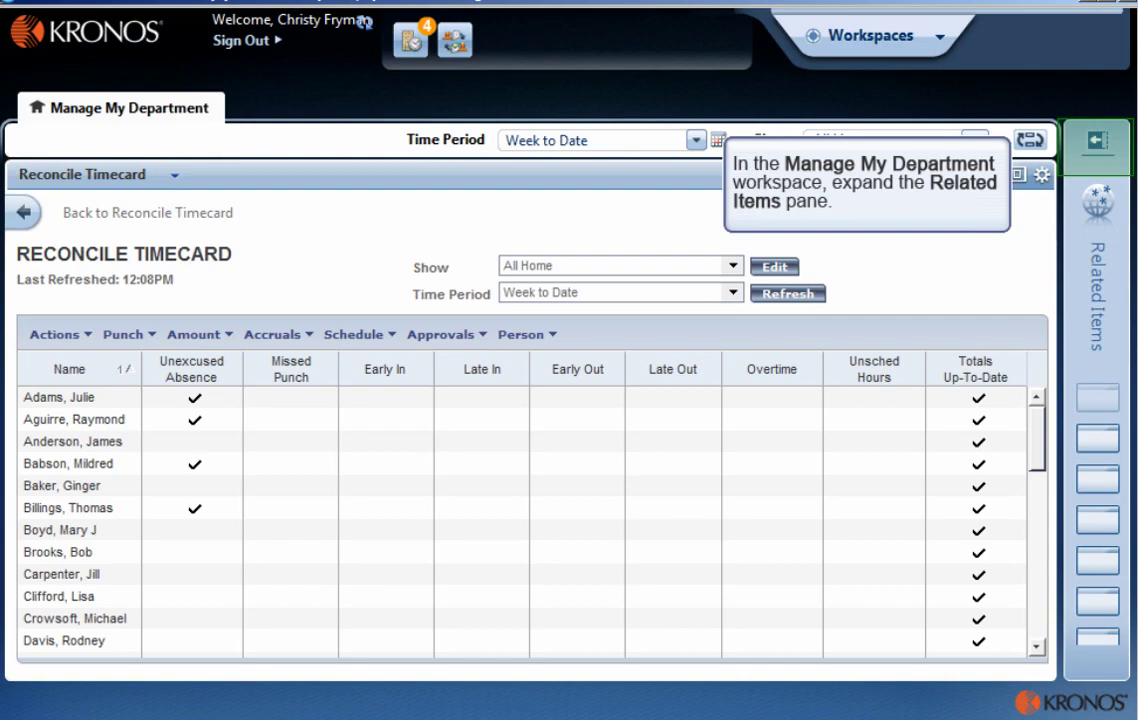
Expand Related Items, scroll to the QuickFind widget, and open it in its own tab
left_click(1097, 140)
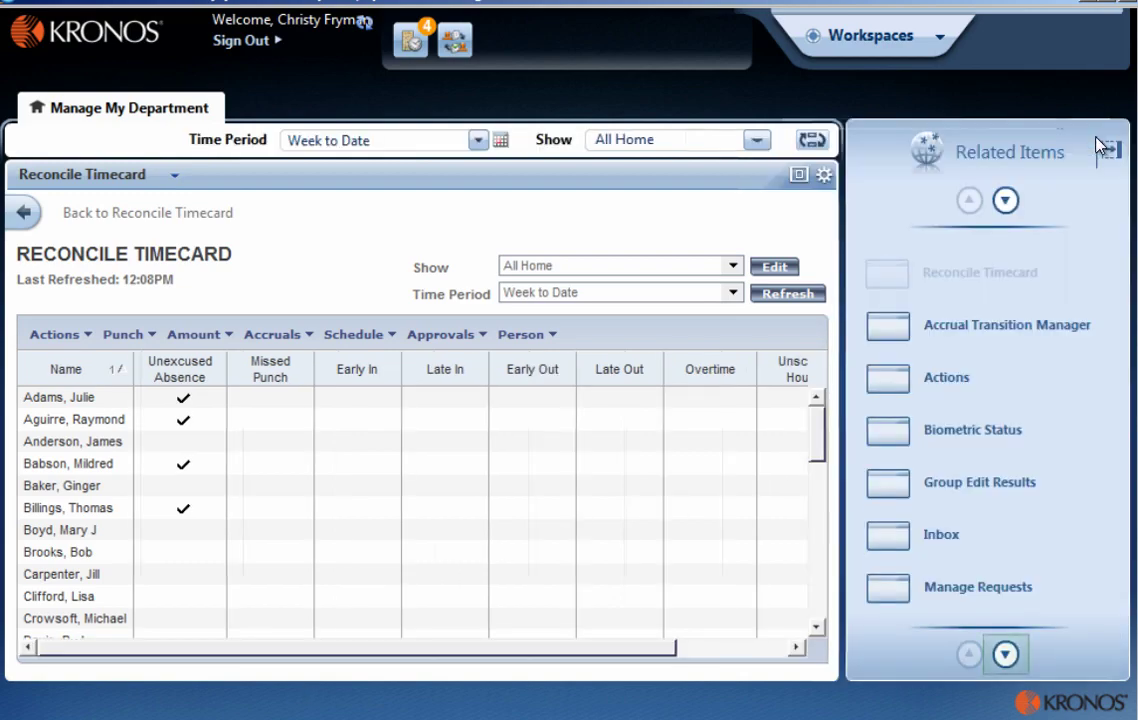
left_click(1006, 654)
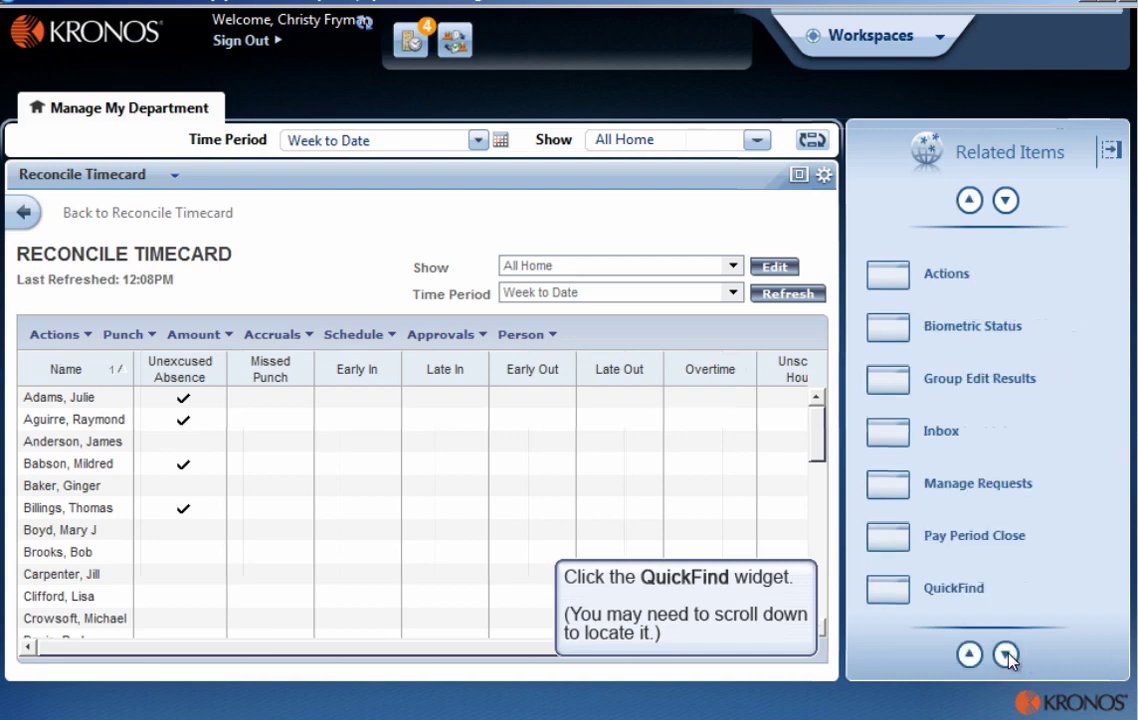
left_click(955, 590)
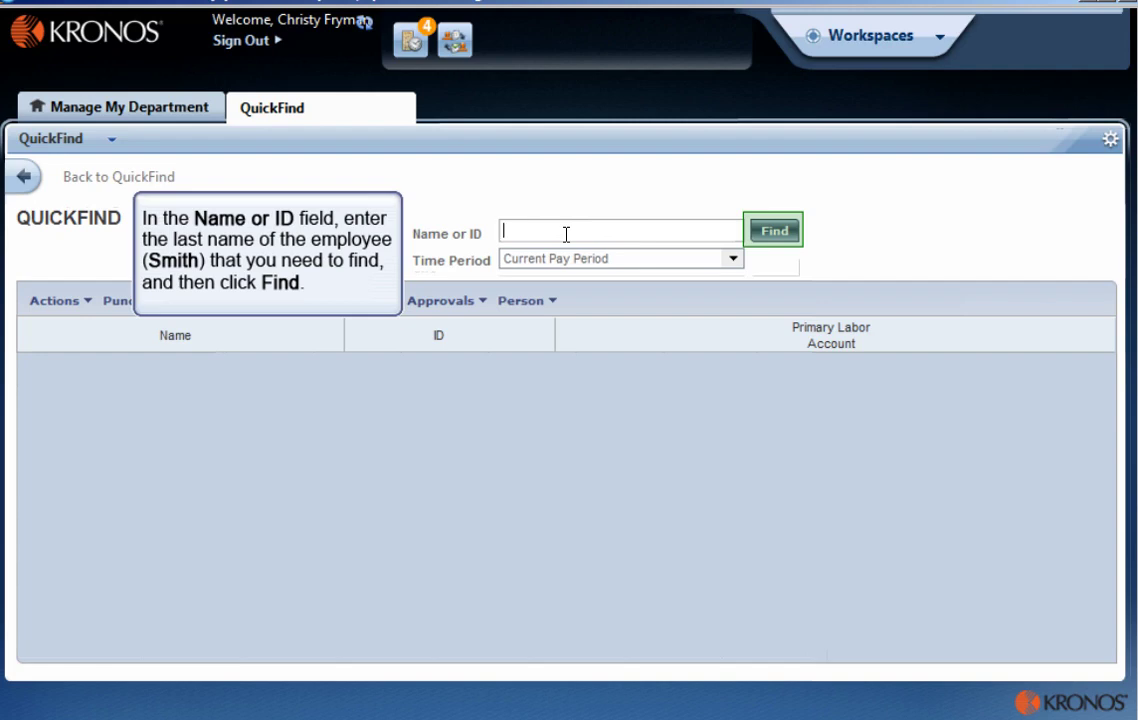
Search QuickFind by an employee's last name and open Reports for the first of two matches
type("Smith")
left_click(775, 233)
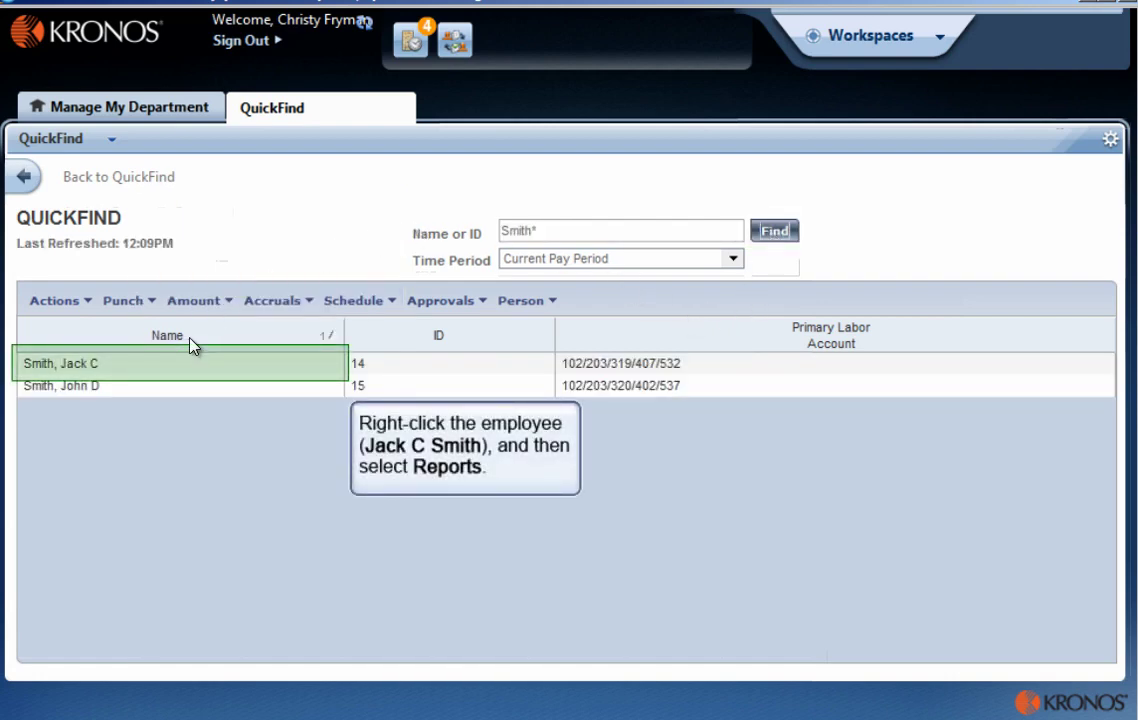
right_click(200, 376)
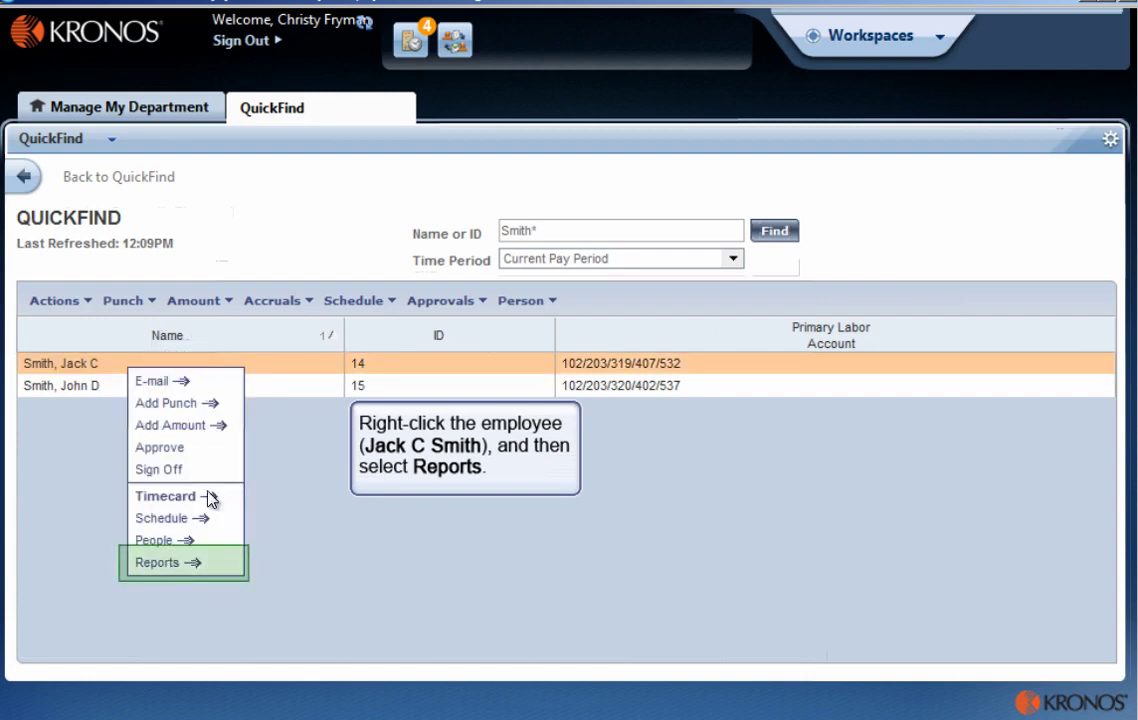
left_click(190, 561)
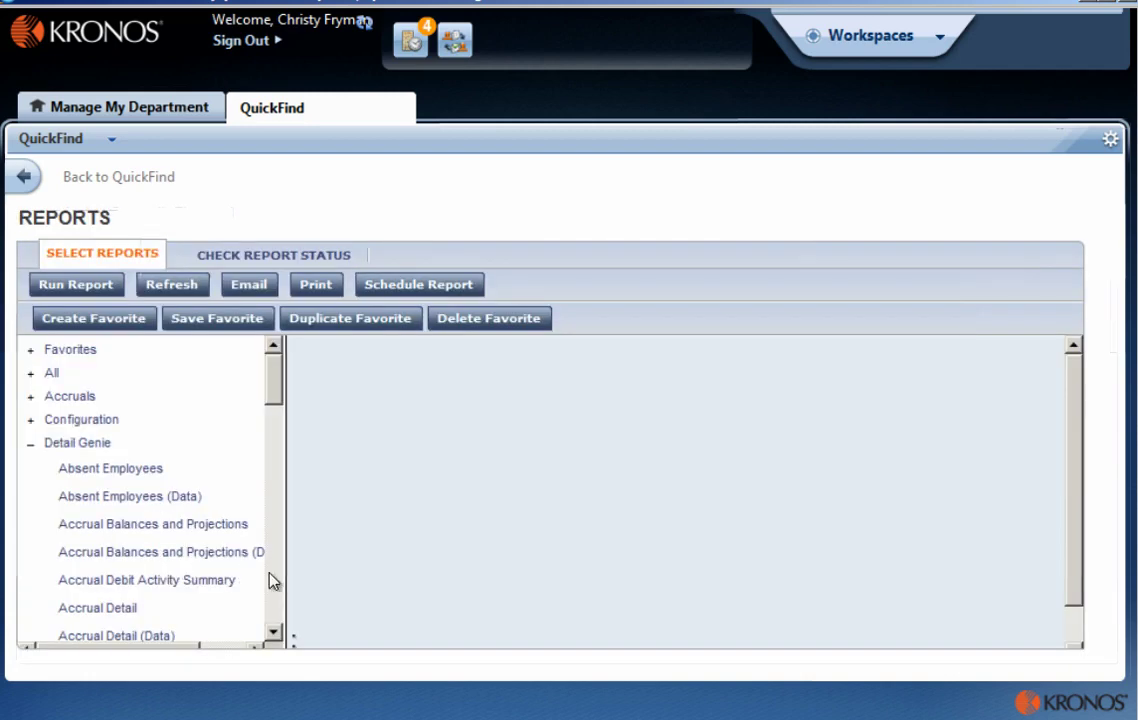
Continue past the callout to the Use the QuickFind Genie summary and on to the Excel lesson
left_click(363, 600)
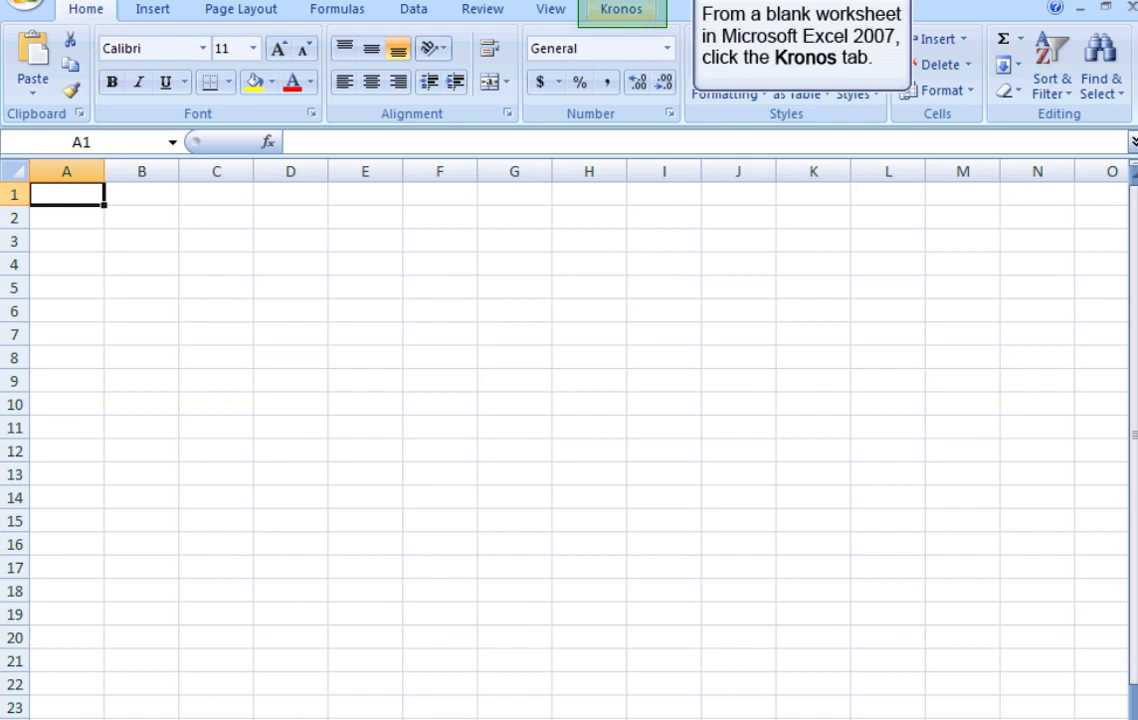
Load the Reconcile Timecard Genie for All Home over Previous Schedule Period into the worksheet
left_click(617, 12)
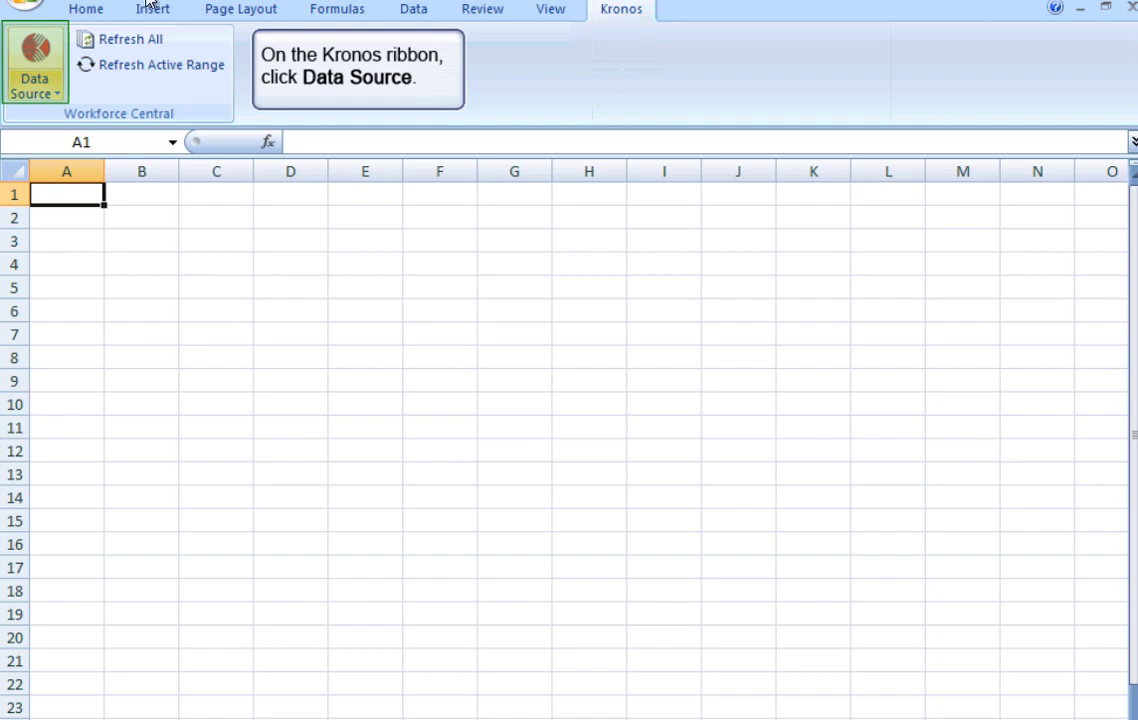
left_click(33, 90)
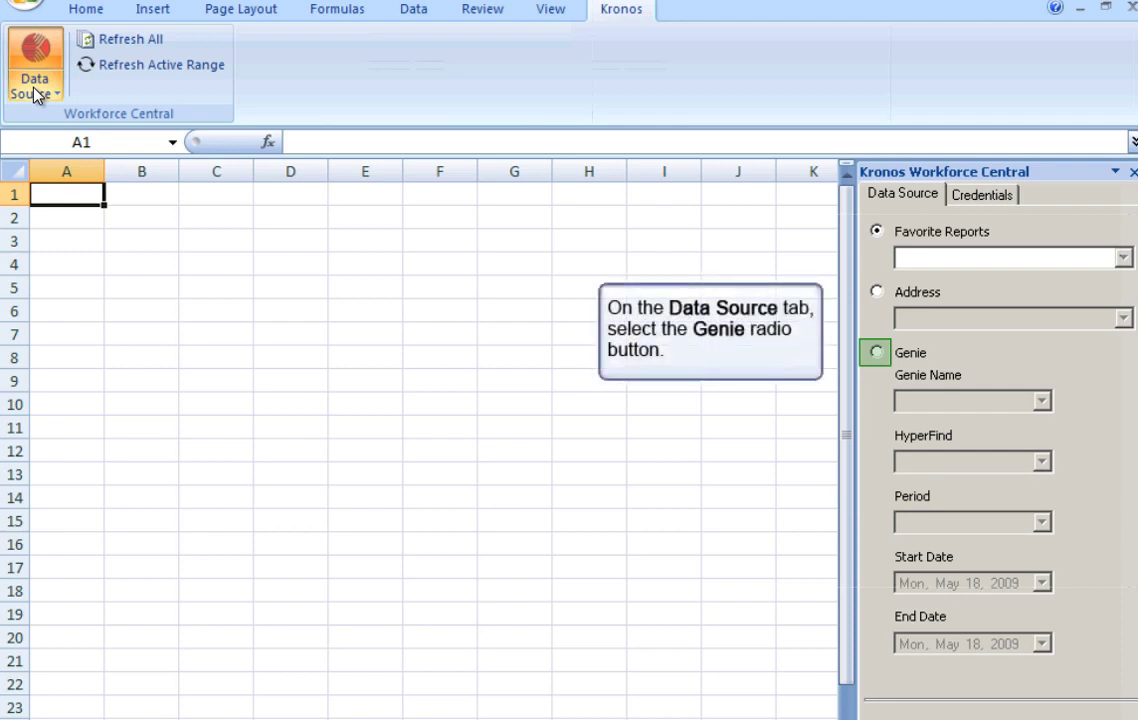
left_click(876, 354)
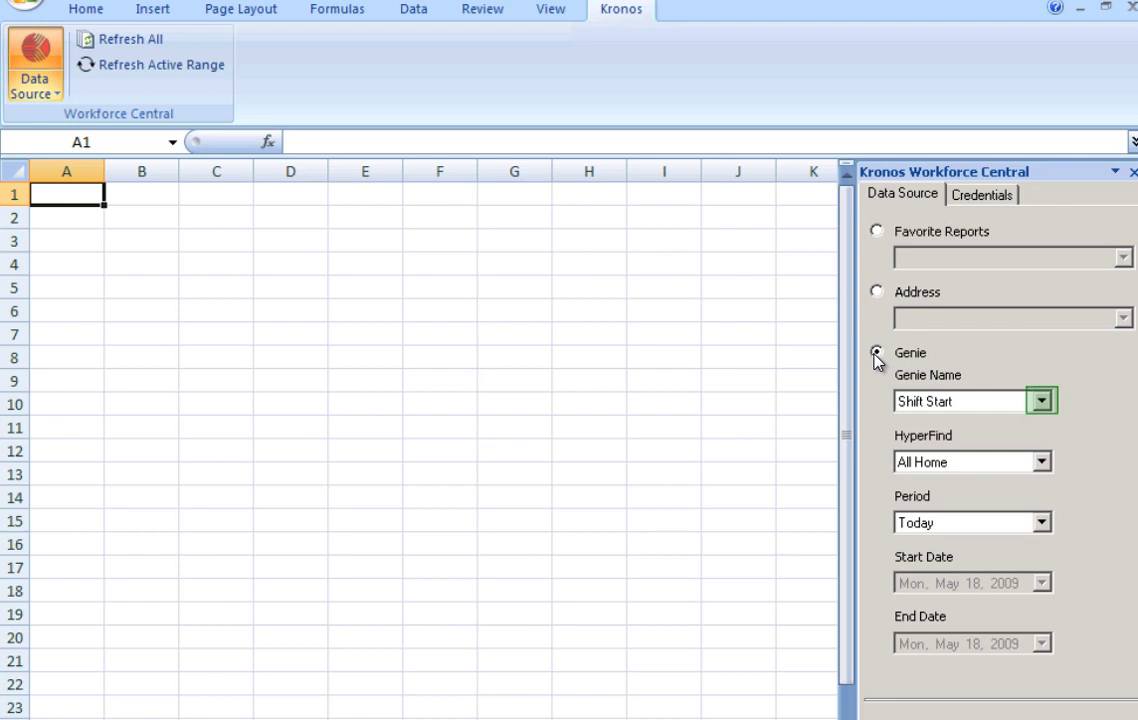
left_click(1041, 401)
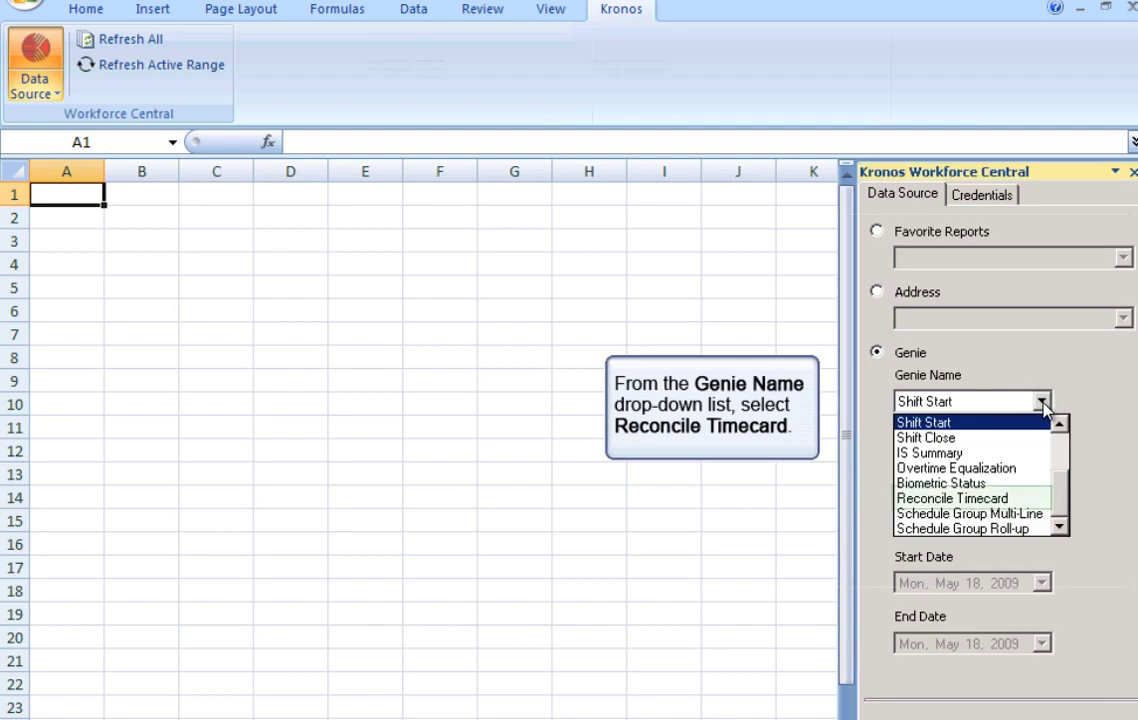
left_click(987, 498)
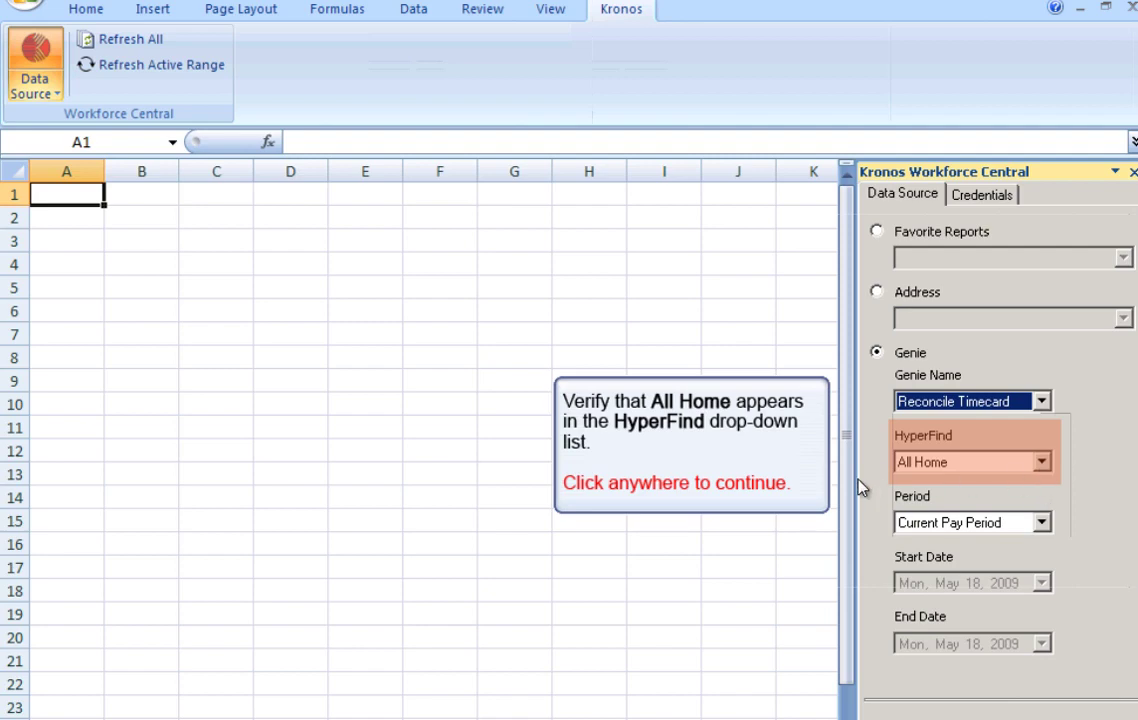
left_click(920, 487)
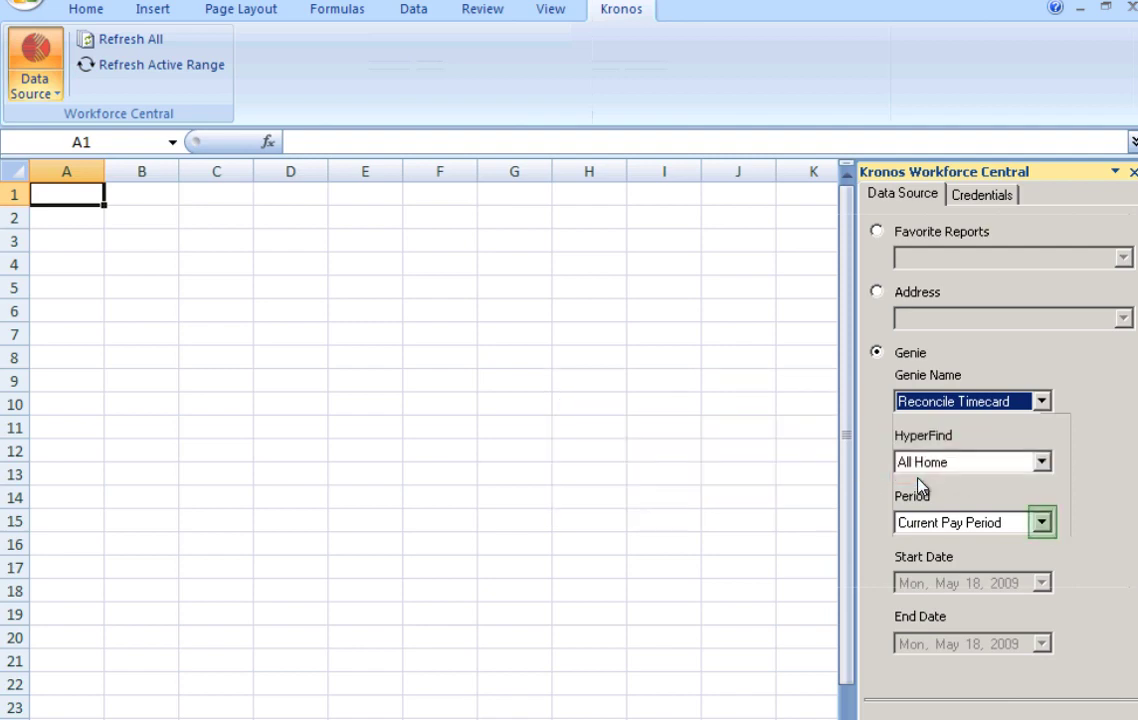
left_click(1041, 522)
left_click(965, 575)
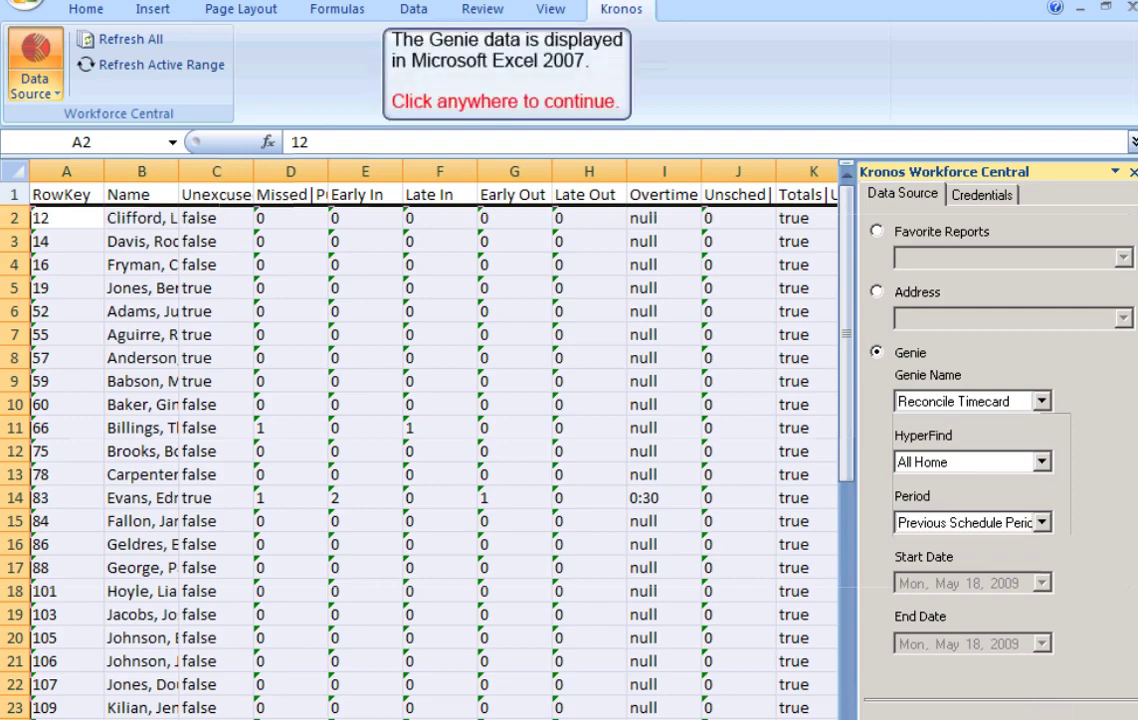
Continue past the loaded Genie data to the Review employee data summary and next lesson
left_click(1049, 701)
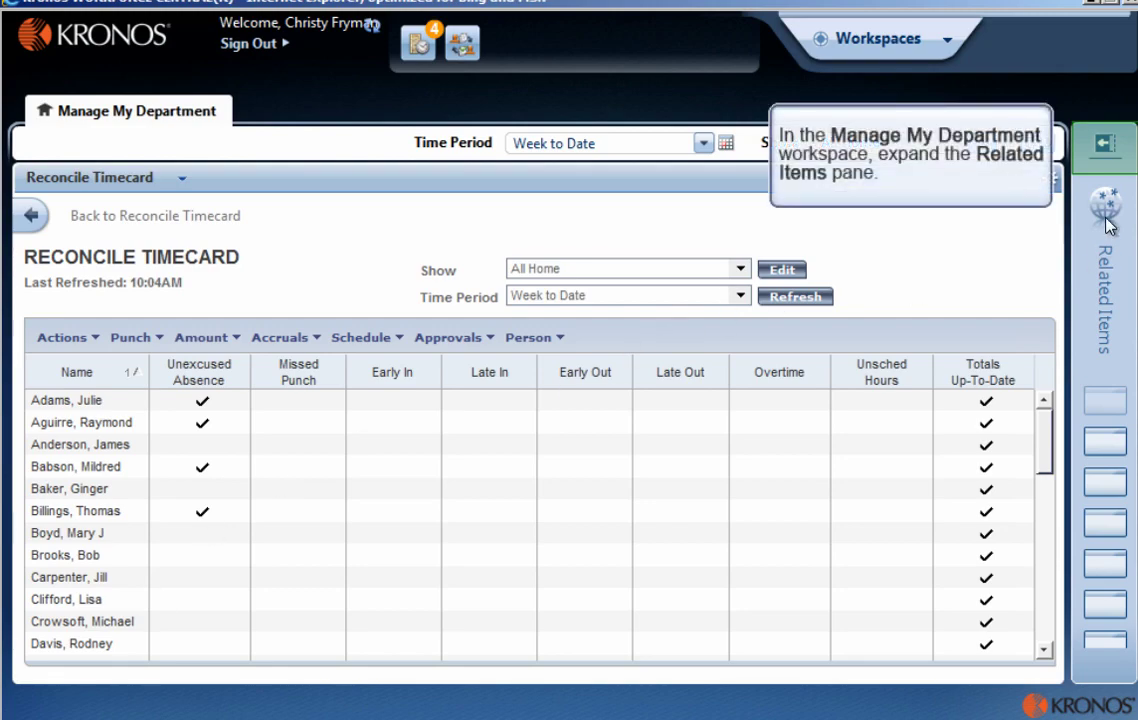
Open the Work and Absence Summary calendar from Related Items for All Home
left_click(1105, 145)
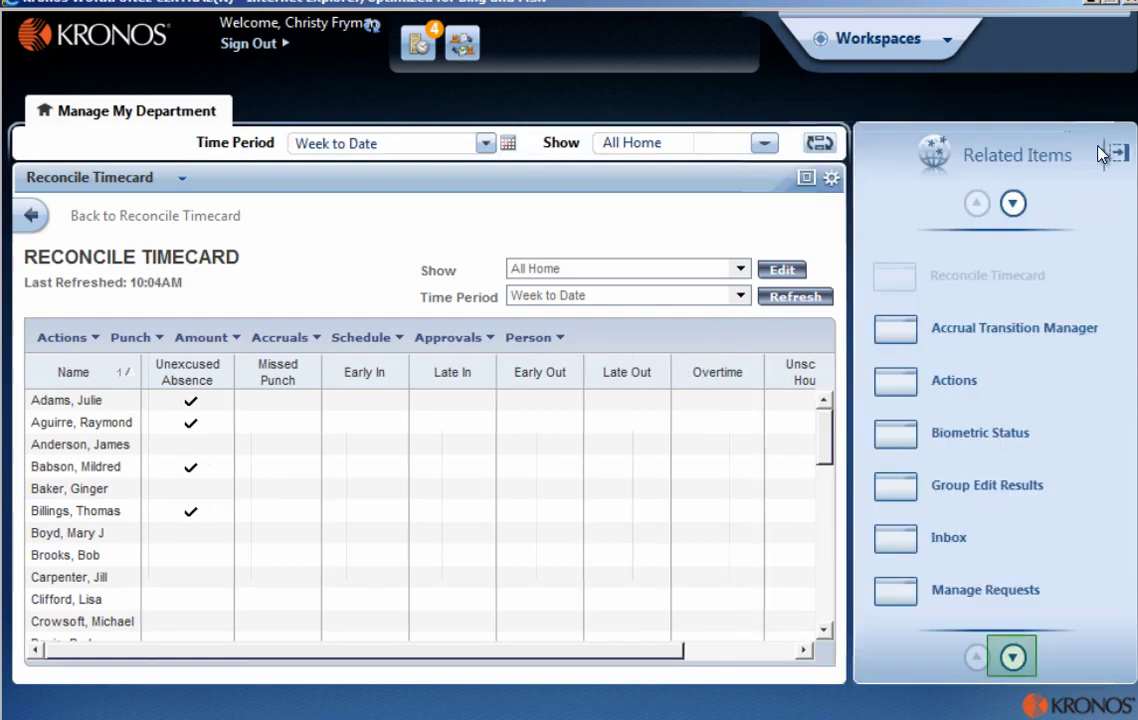
left_click(1013, 657)
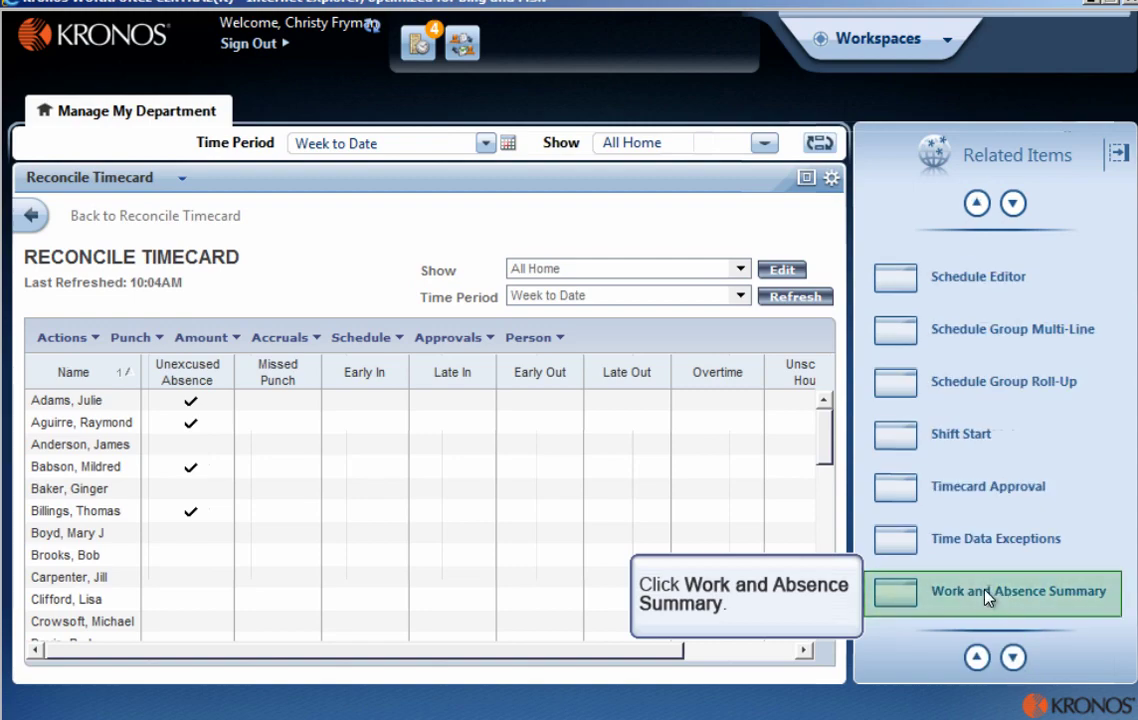
left_click(987, 597)
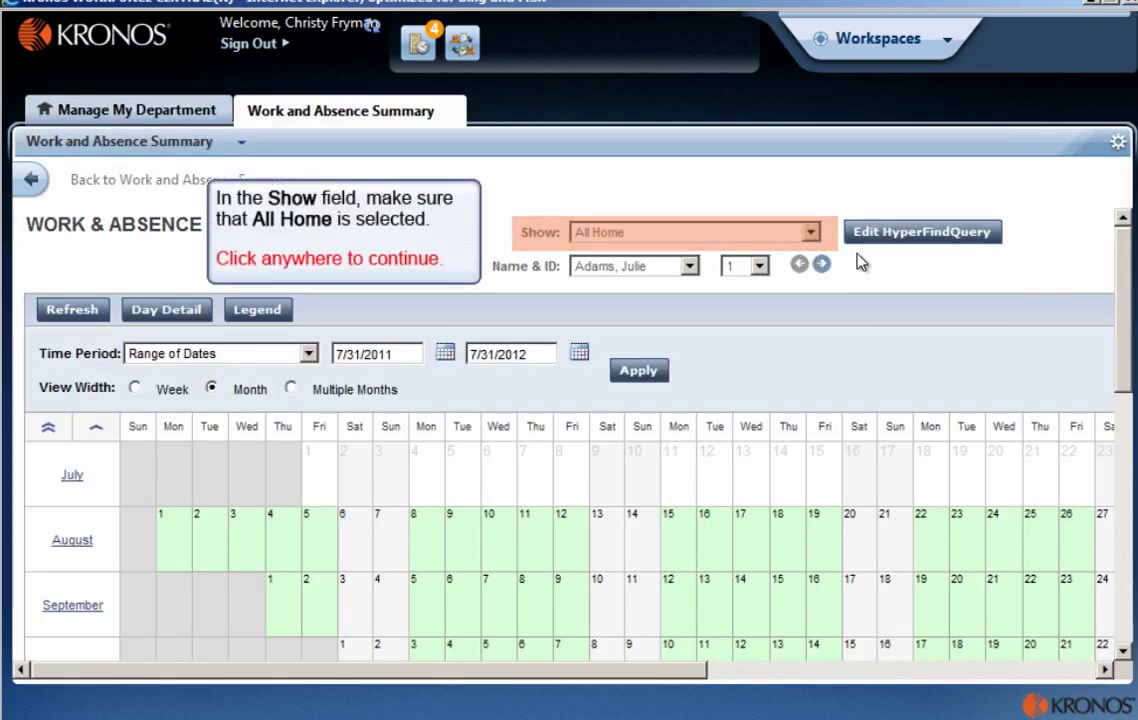
left_click(813, 247)
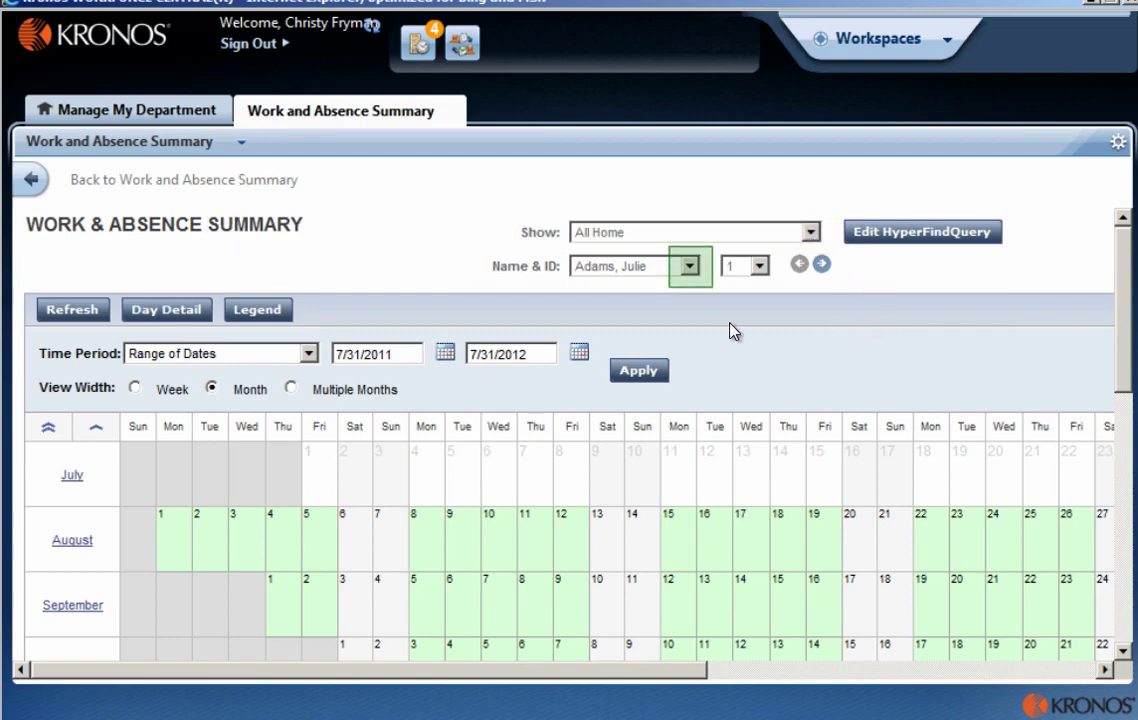
Show the chosen employee's calendar for Previous Pay Period, 5/21/2012–5/27/2012
left_click(689, 266)
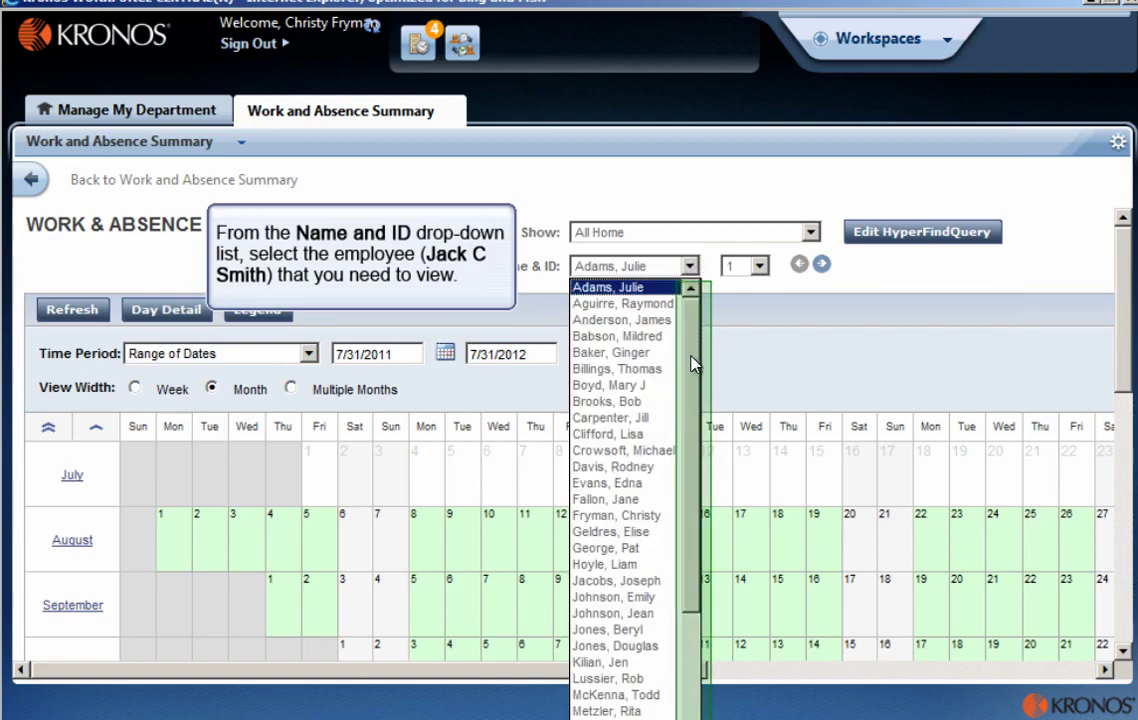
scroll(690, 677, "down", 5)
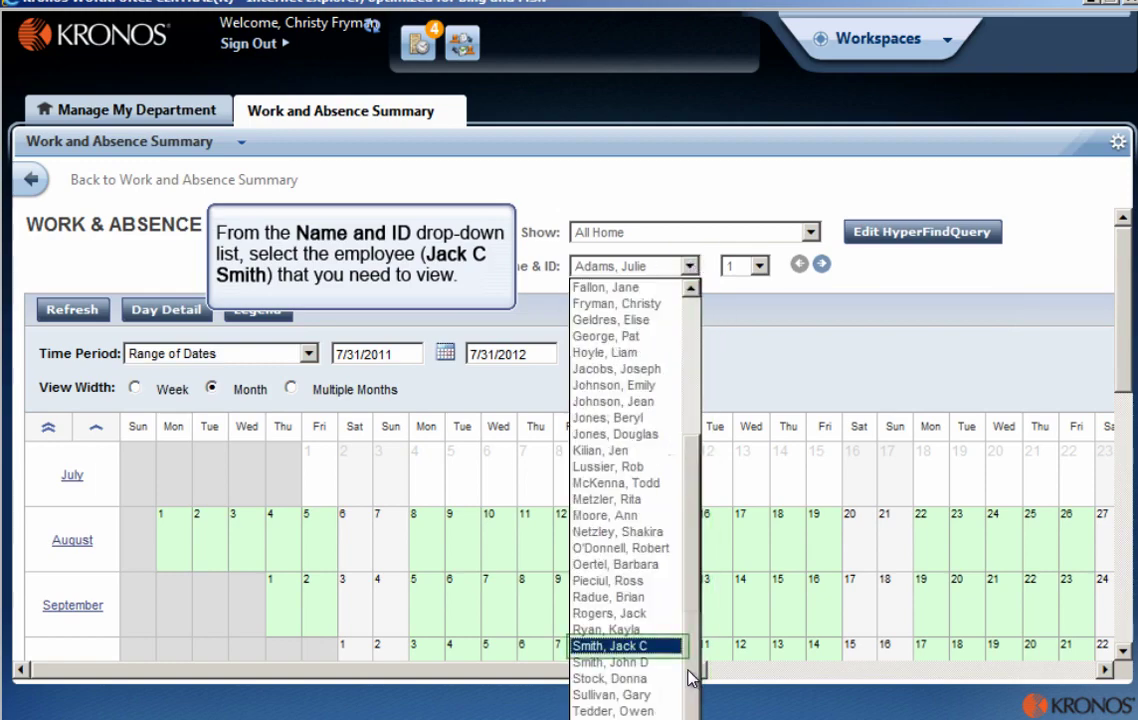
left_click(634, 647)
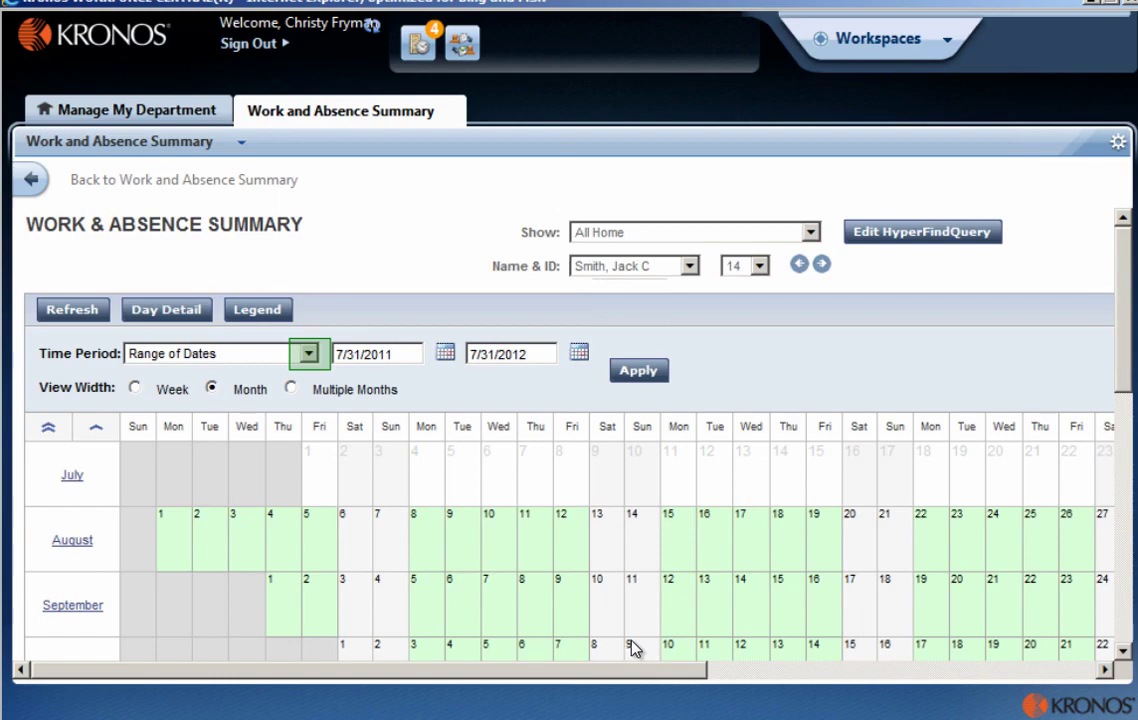
left_click(309, 354)
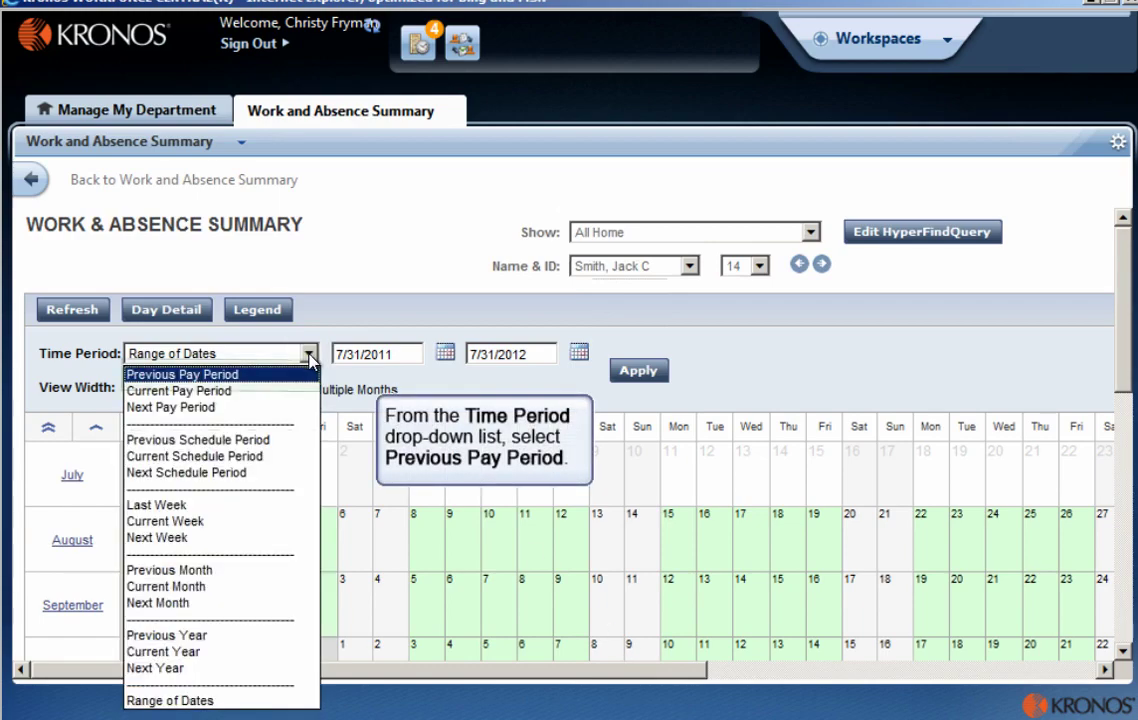
left_click(256, 376)
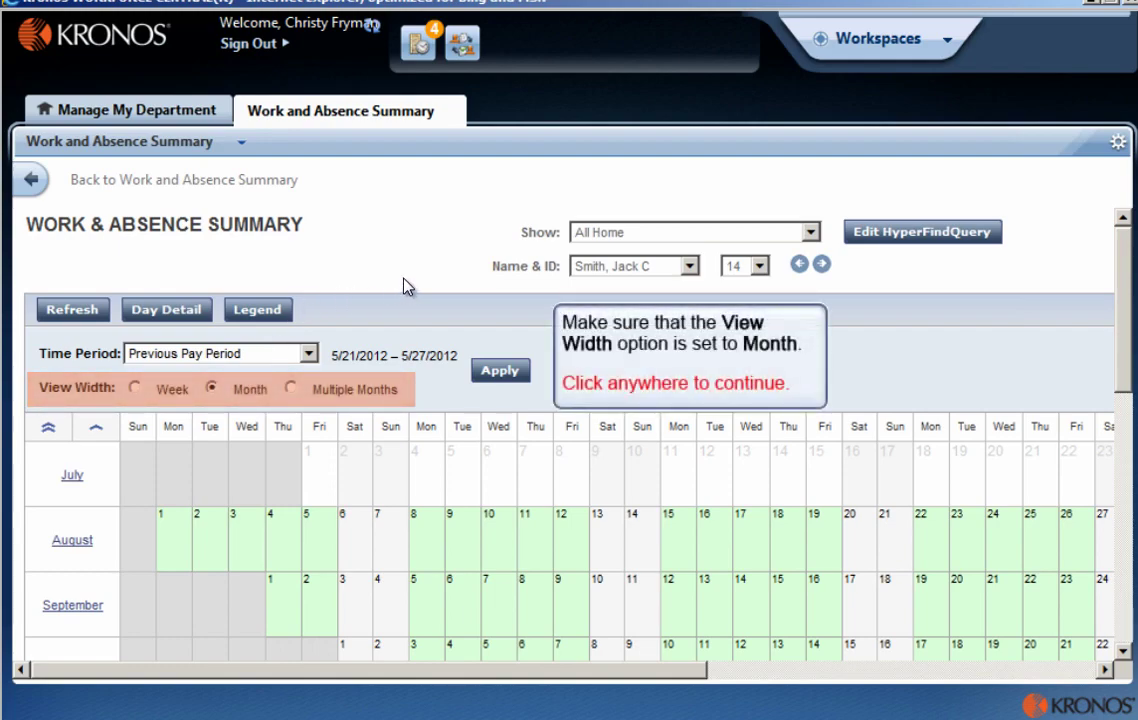
left_click(220, 394)
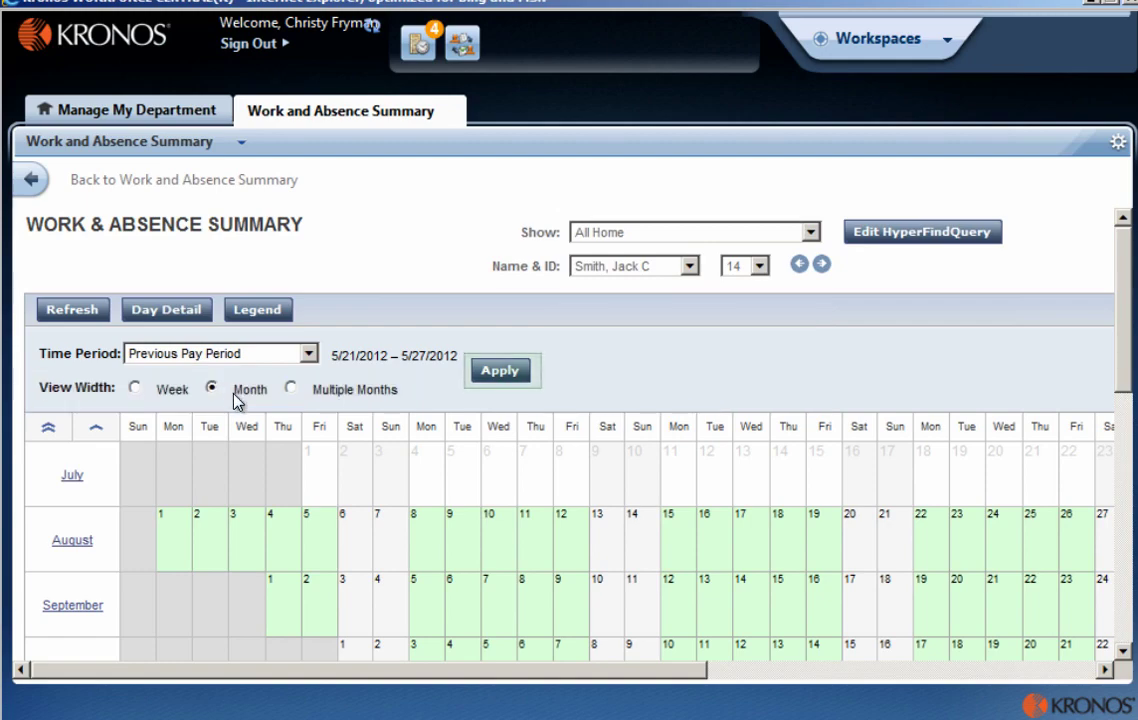
left_click(500, 384)
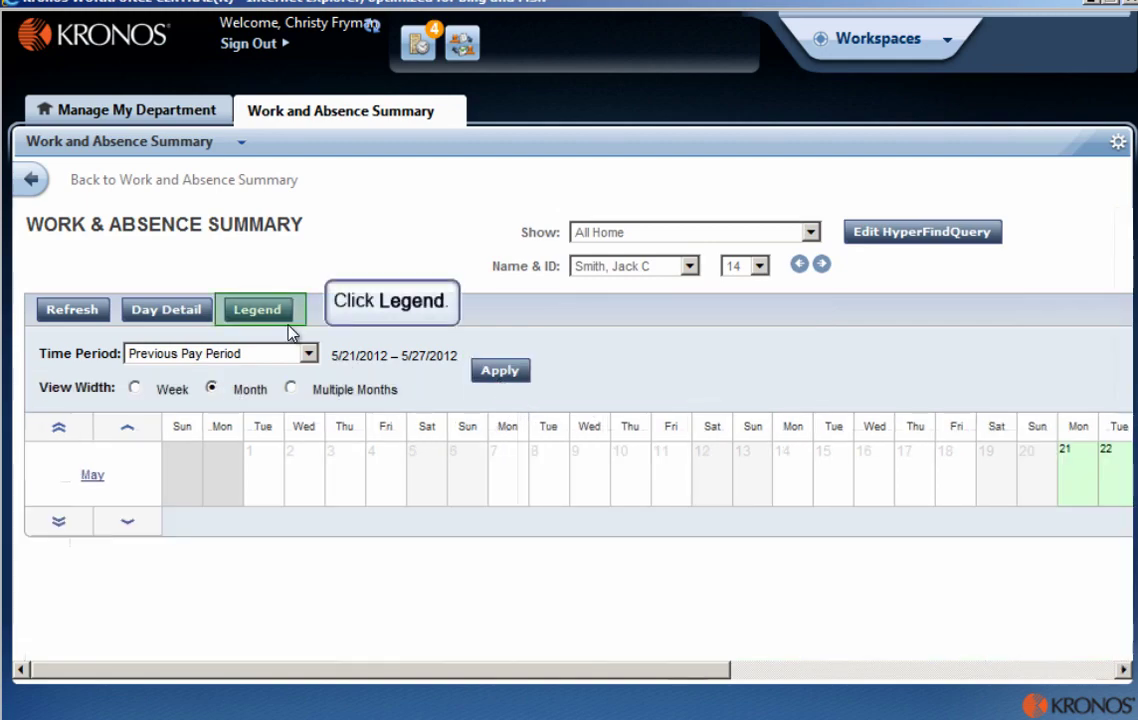
Read through the Calendar Legend colour key, close it, and reach the lesson summary
left_click(258, 314)
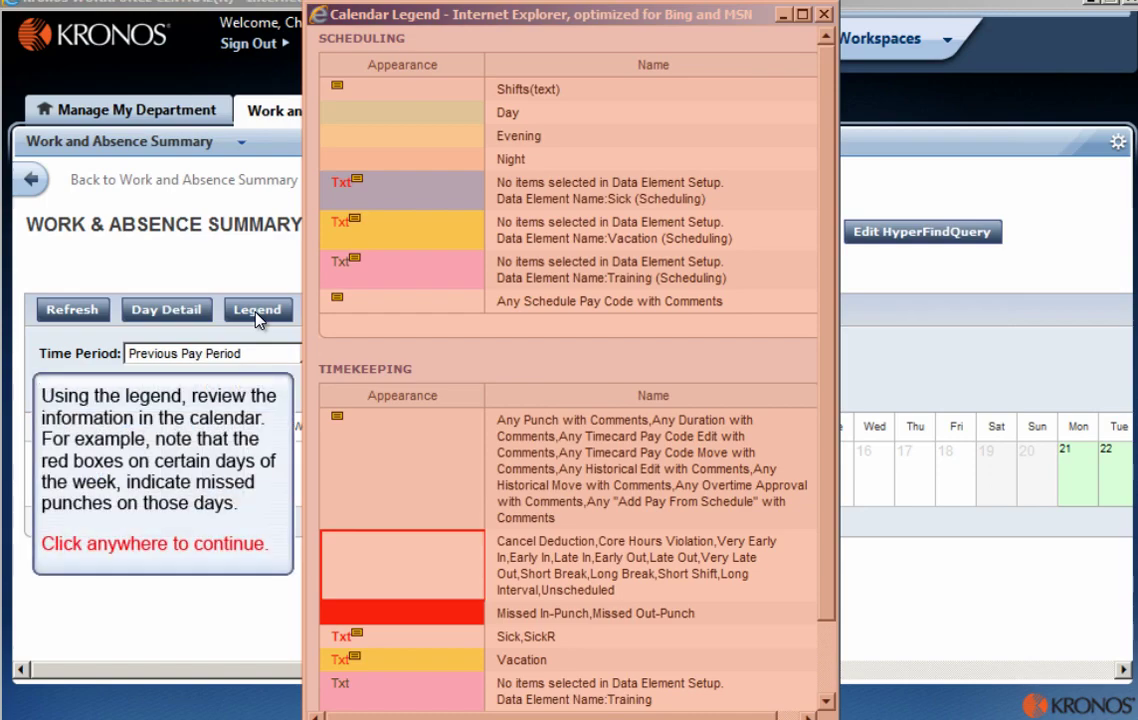
left_click(298, 375)
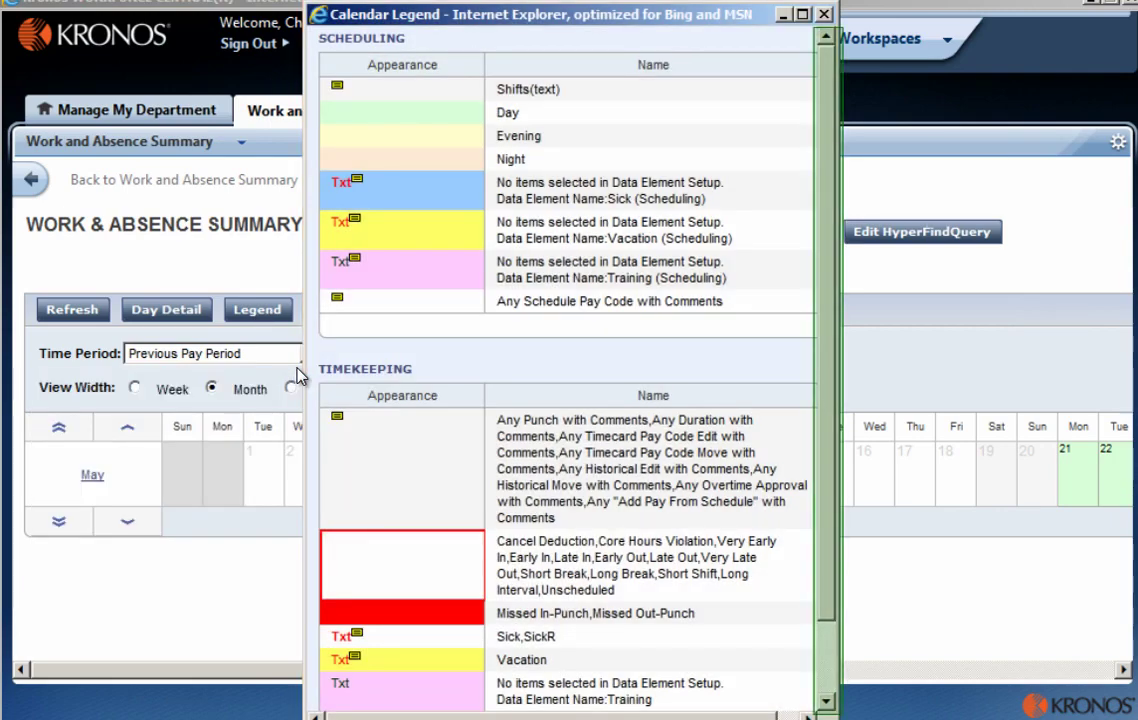
left_click(836, 672)
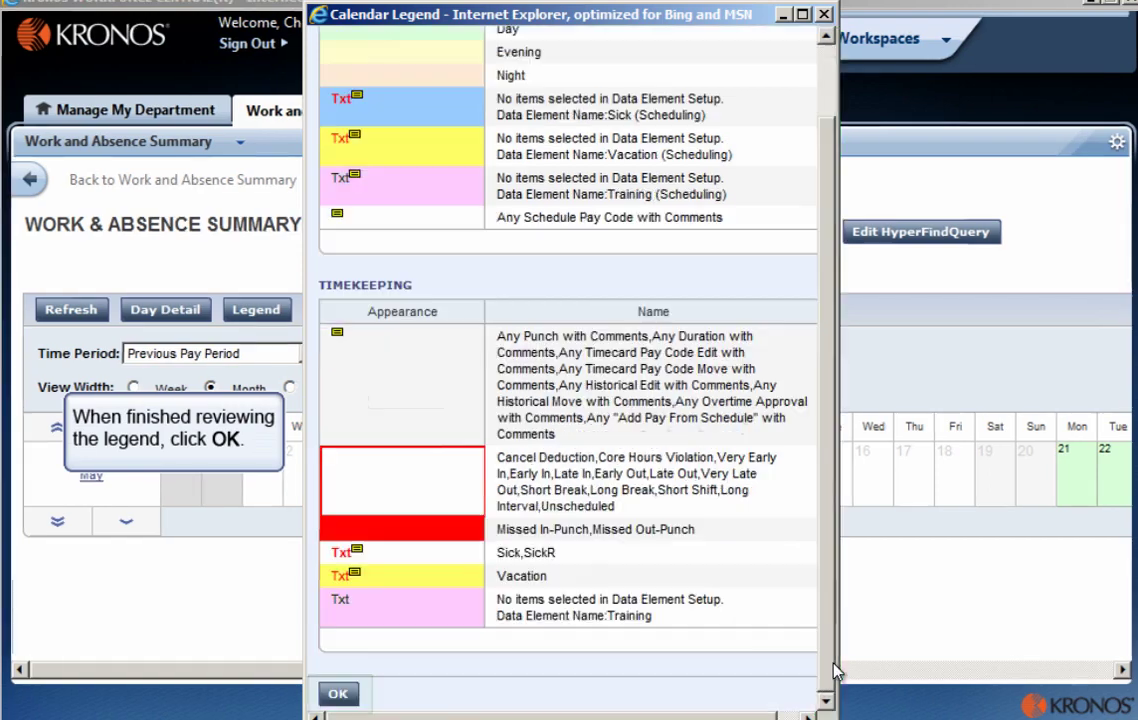
left_click(340, 694)
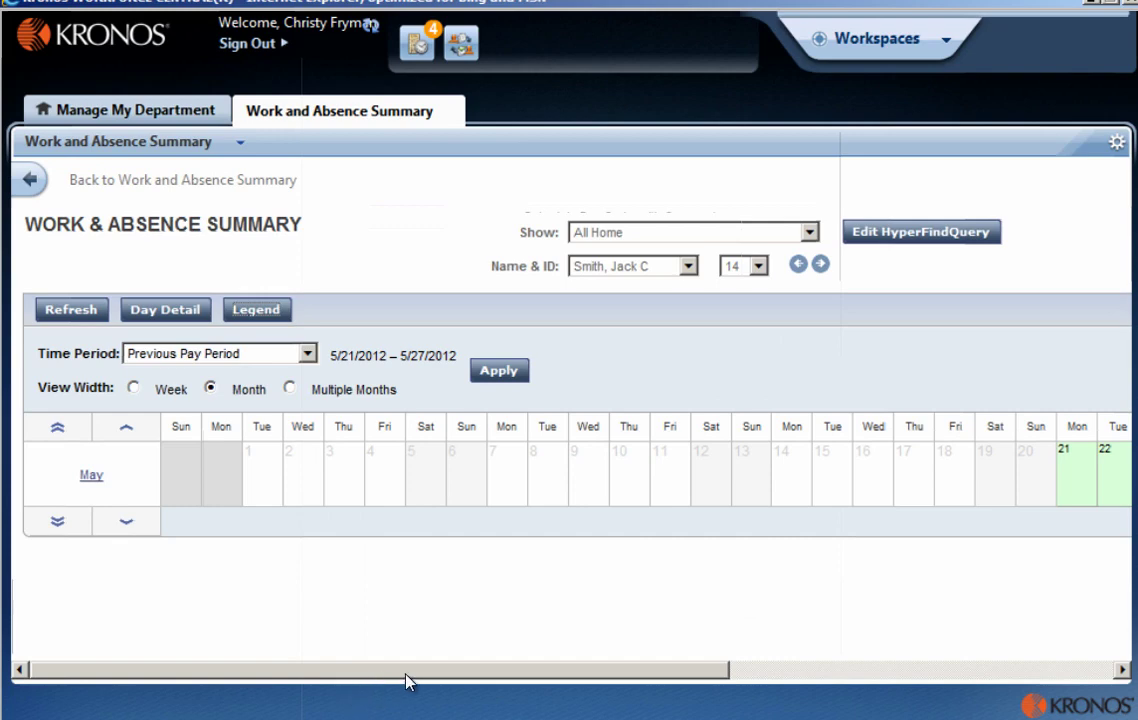
left_click(340, 597)
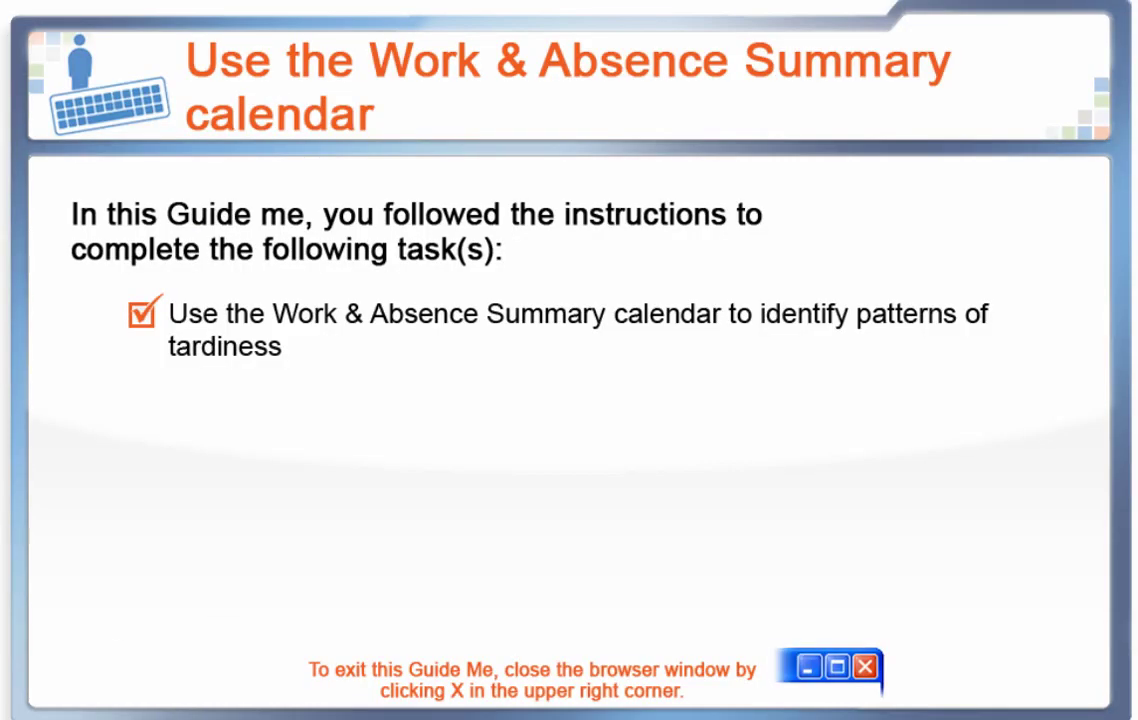